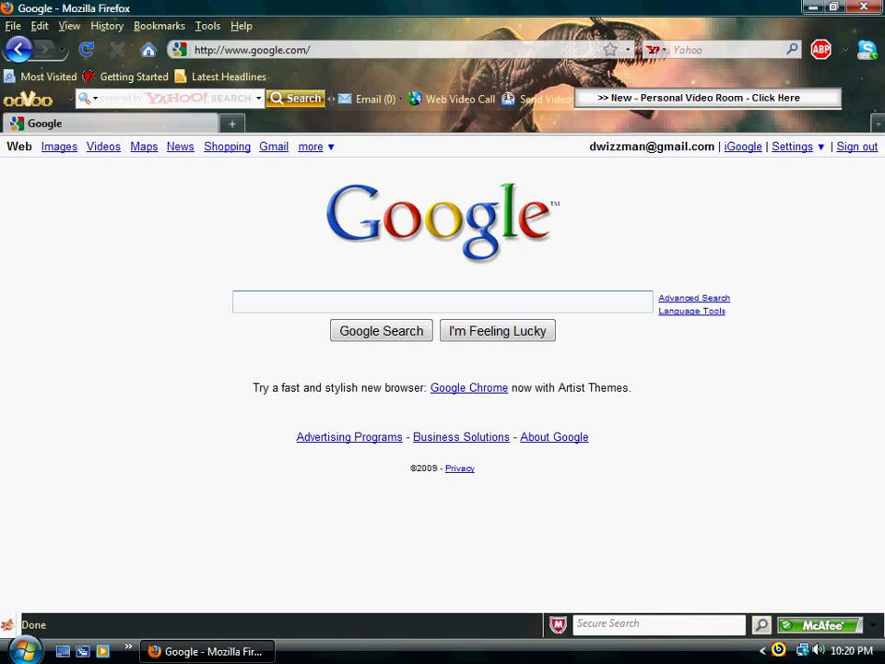
Launch DOM Inspector on the Google page from the Tools menu.
mouse_move(484, 645)
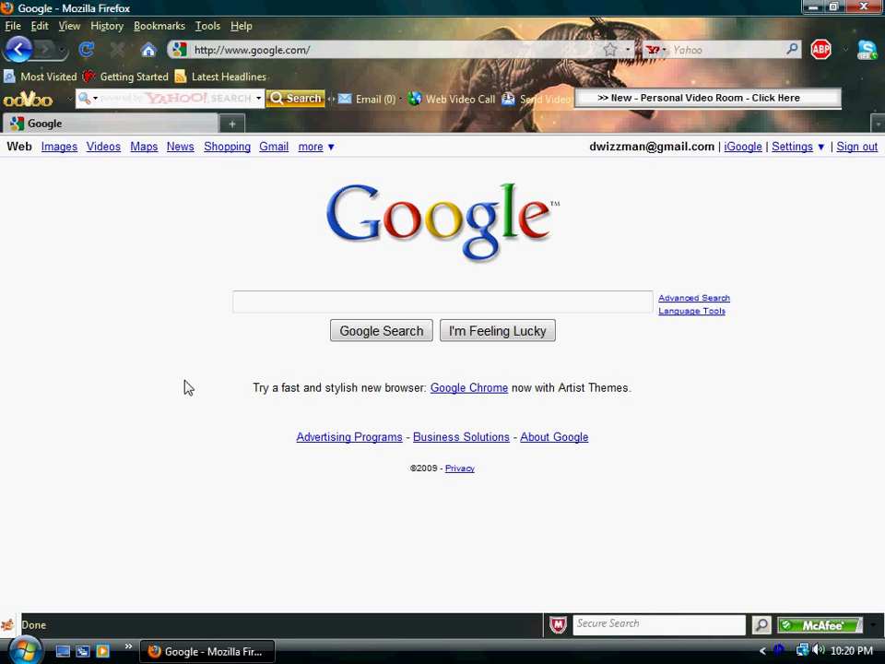
left_click(209, 27)
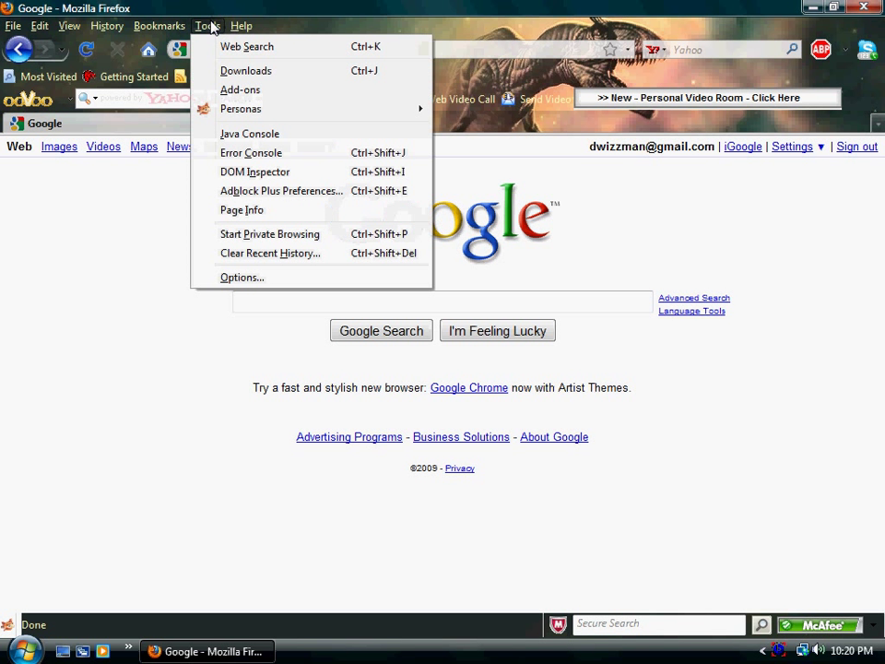
left_click(247, 180)
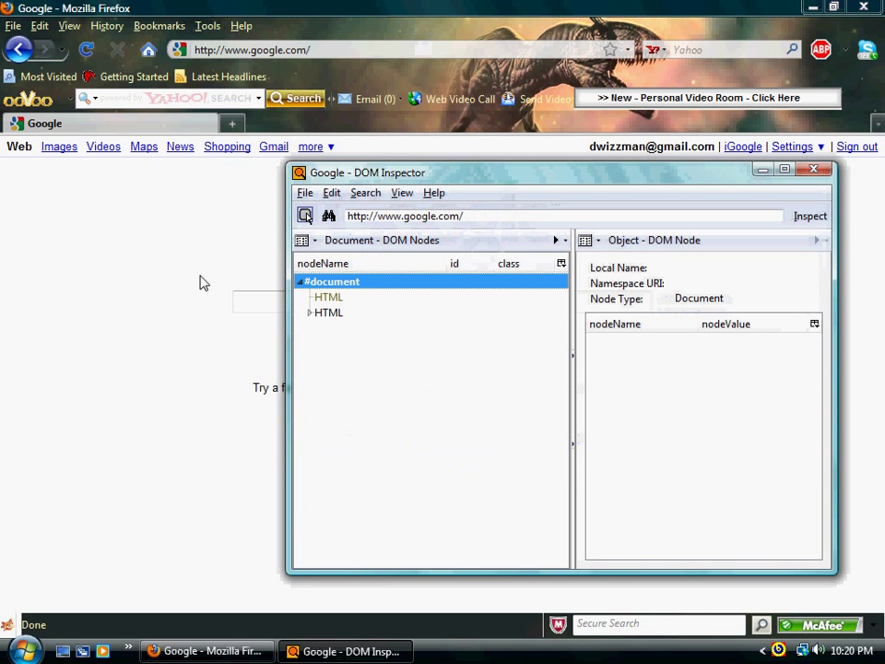
Send DOM Inspector behind the browser and open a New Tab Welcome page.
left_click(132, 366)
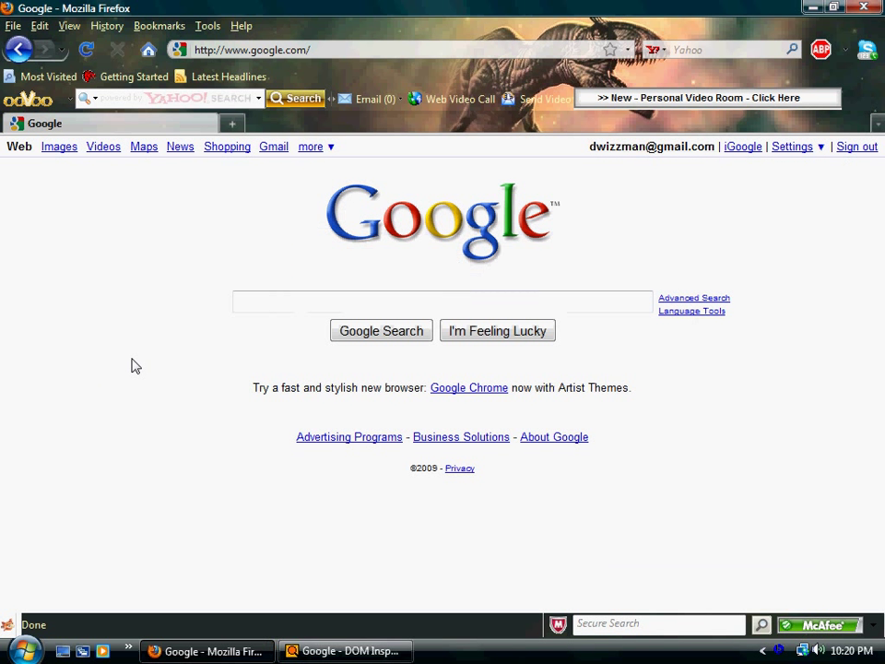
left_click(352, 650)
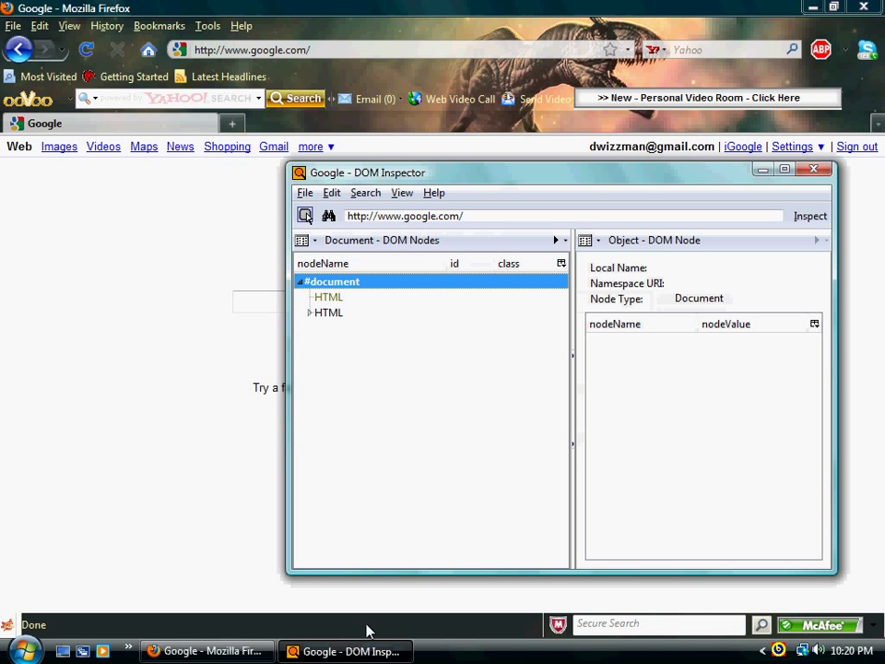
left_click(214, 546)
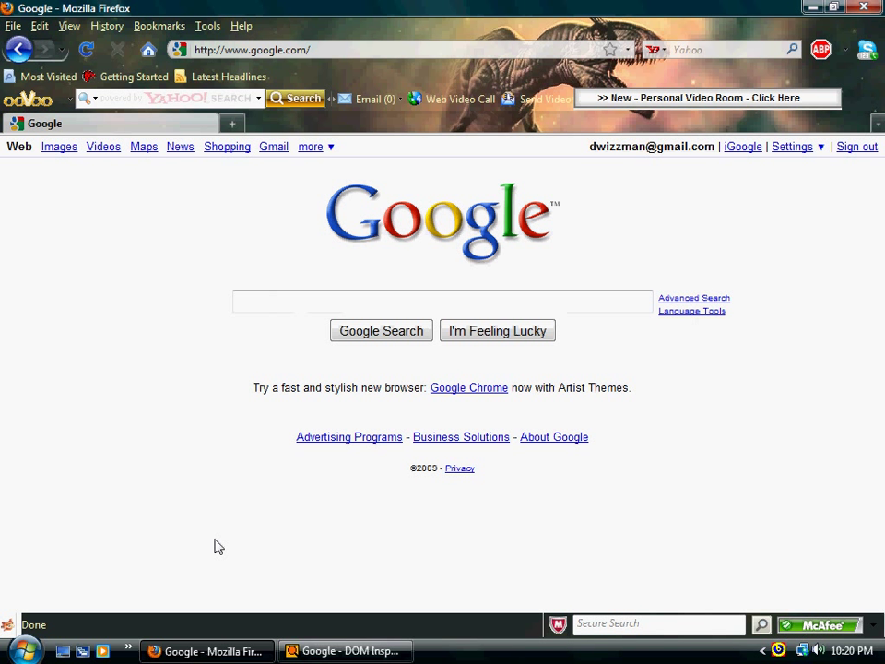
left_click(233, 126)
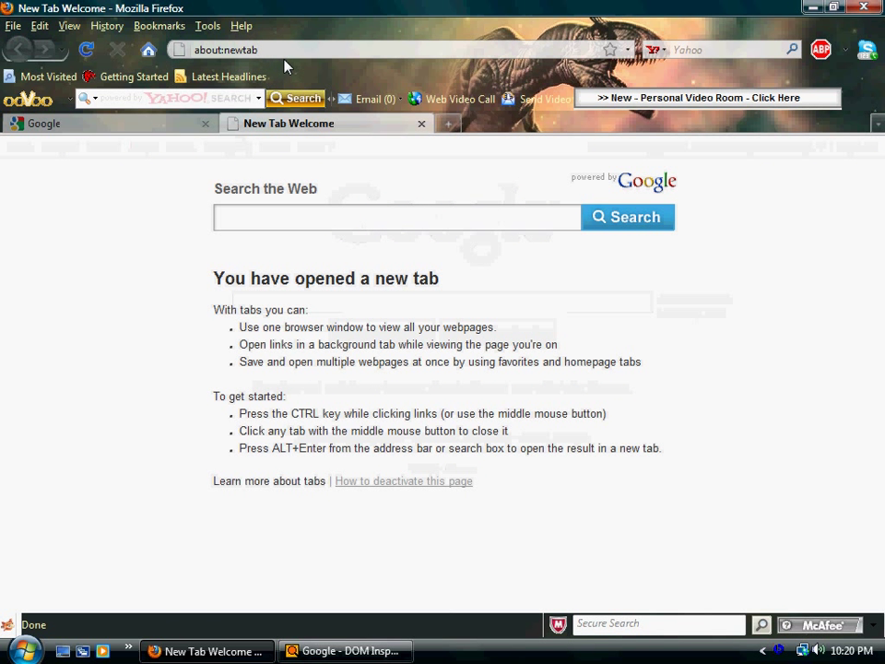
Go to google.com/images and search for 'T-rex'.
double_click(242, 50)
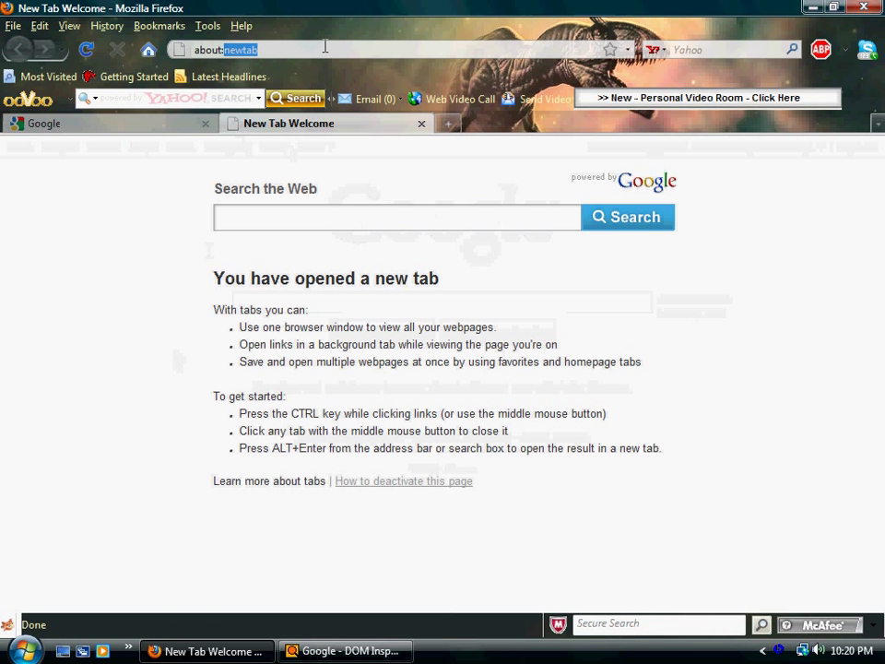
left_click(325, 48)
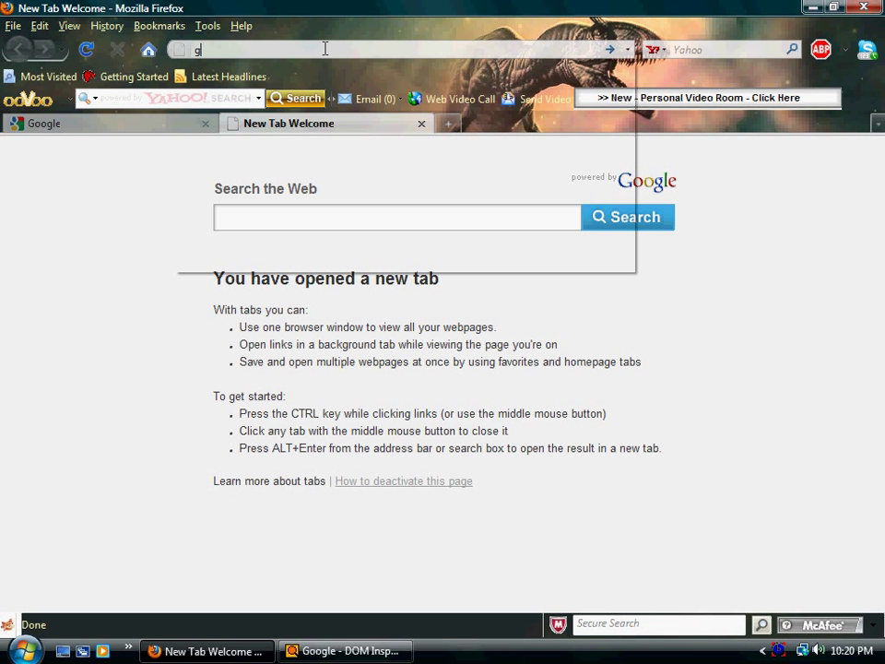
type("google.com/images")
key("Return")
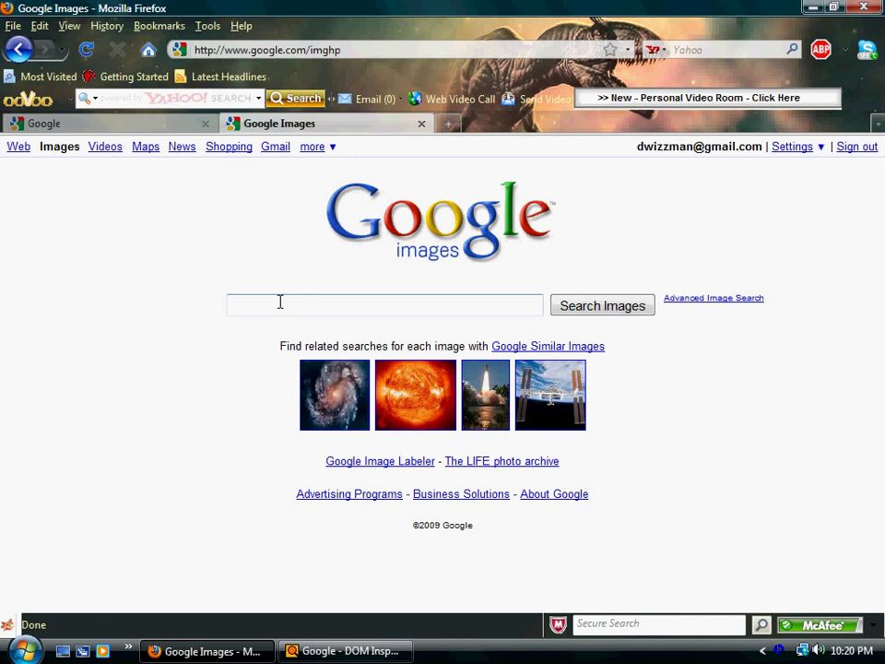
type("T-re")
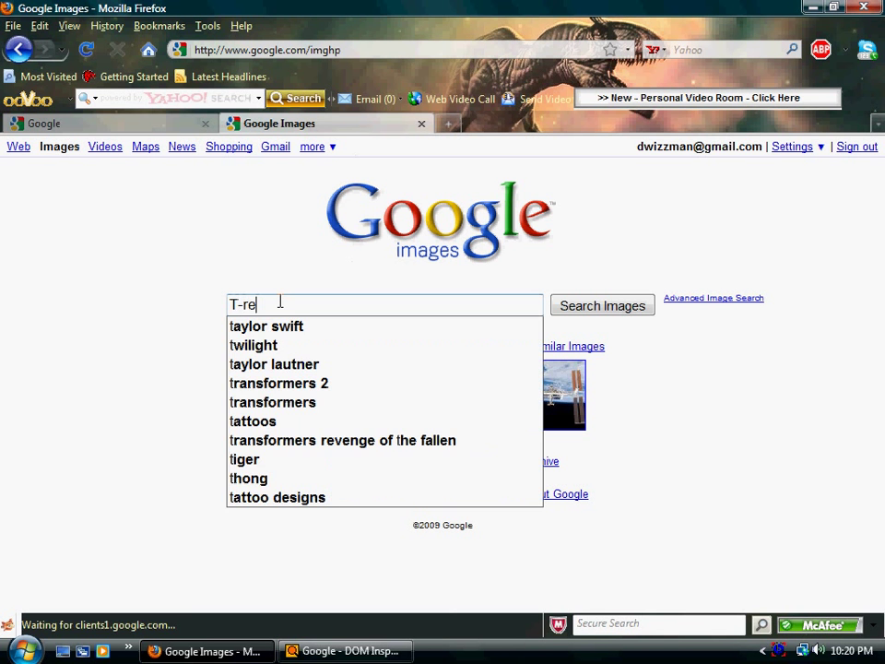
key("Return")
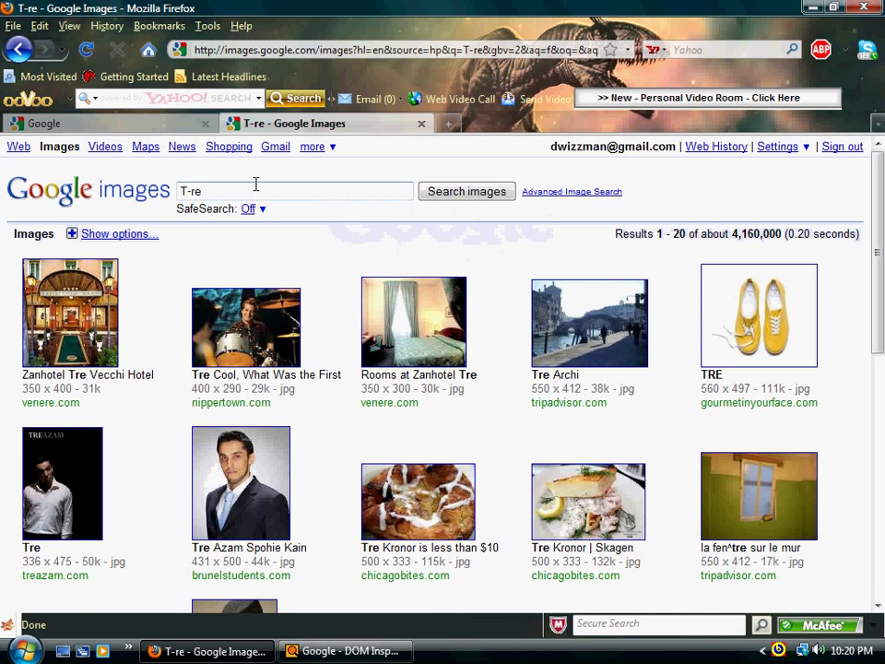
type("x")
key("Return")
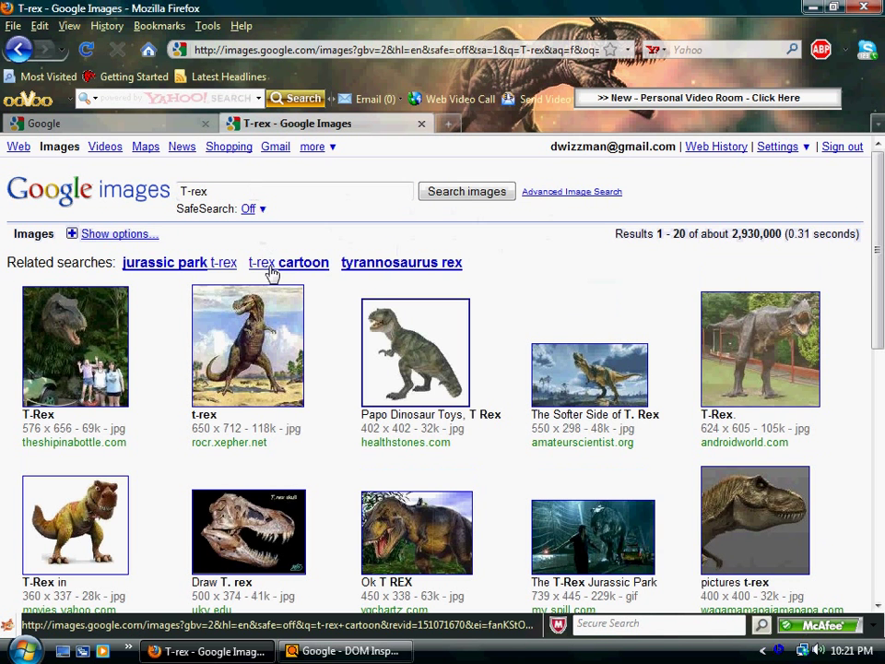
Open the painted t-rex result as full-size trex.jpg, then return to Google and DOM Inspector.
left_click(286, 381)
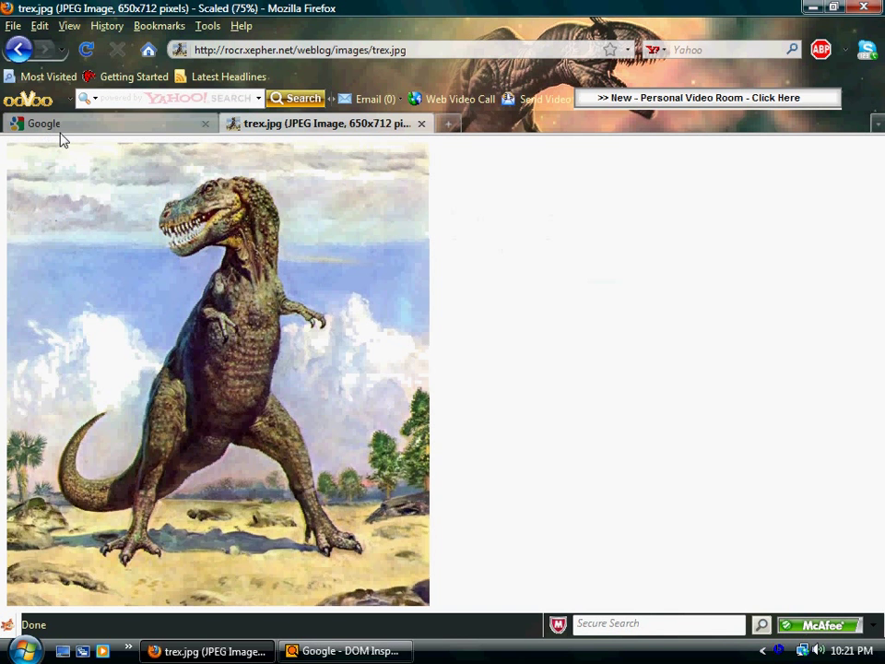
right_click(246, 318)
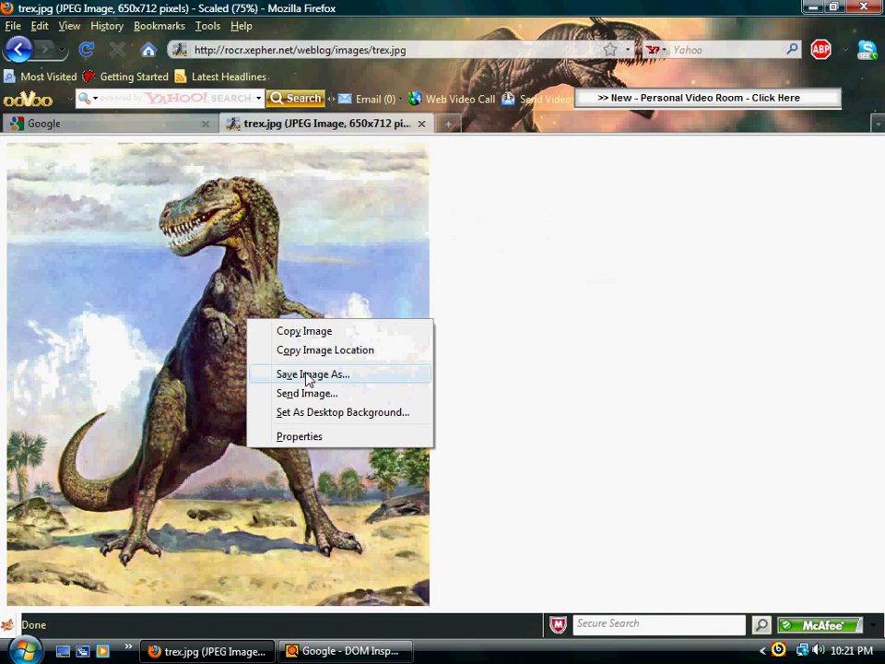
left_click(558, 398)
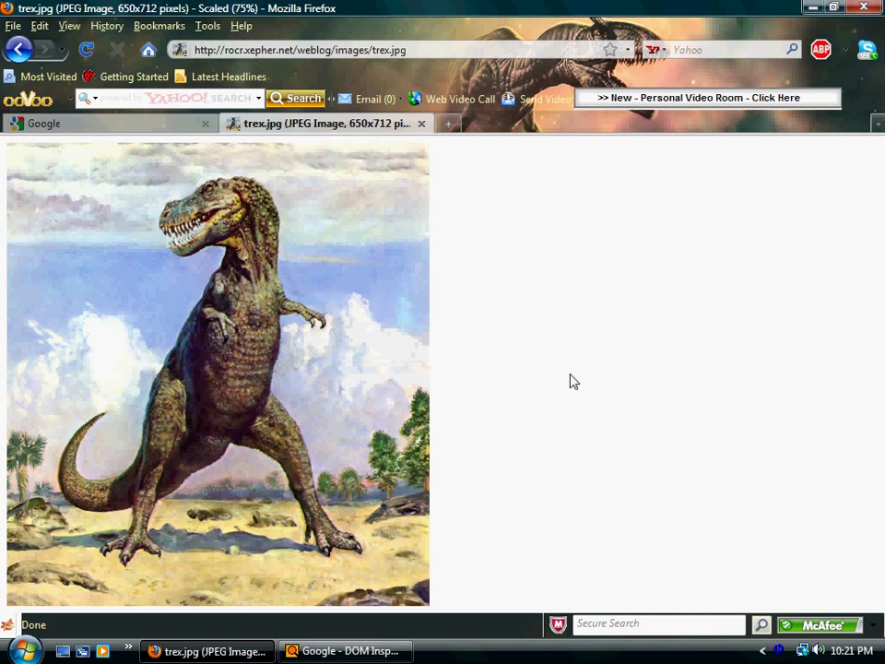
left_click(64, 122)
left_click(342, 651)
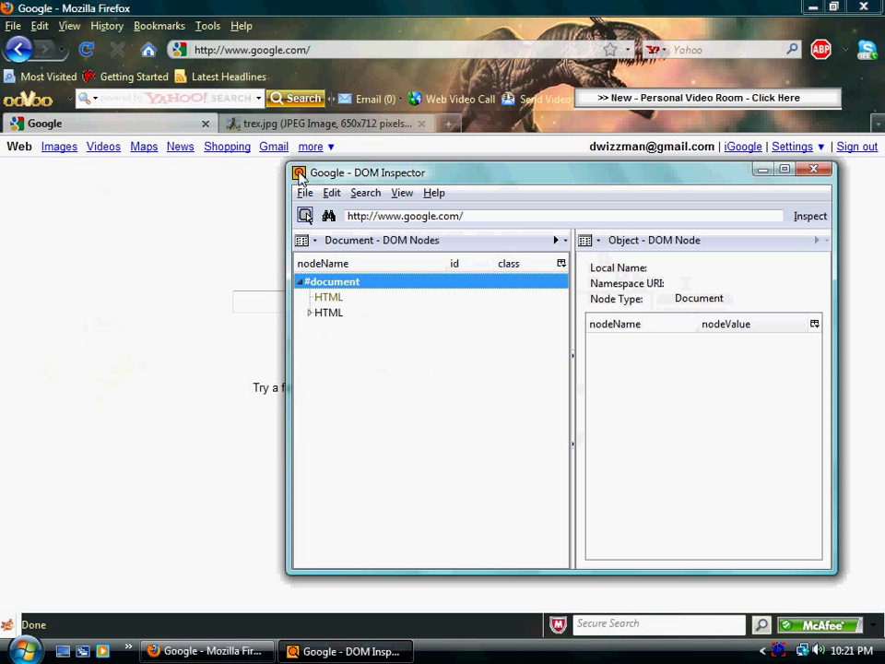
Inspect the promo line 'Try a fast and stylish new browser:' below the search buttons.
left_click_drag(385, 173, 569, 184)
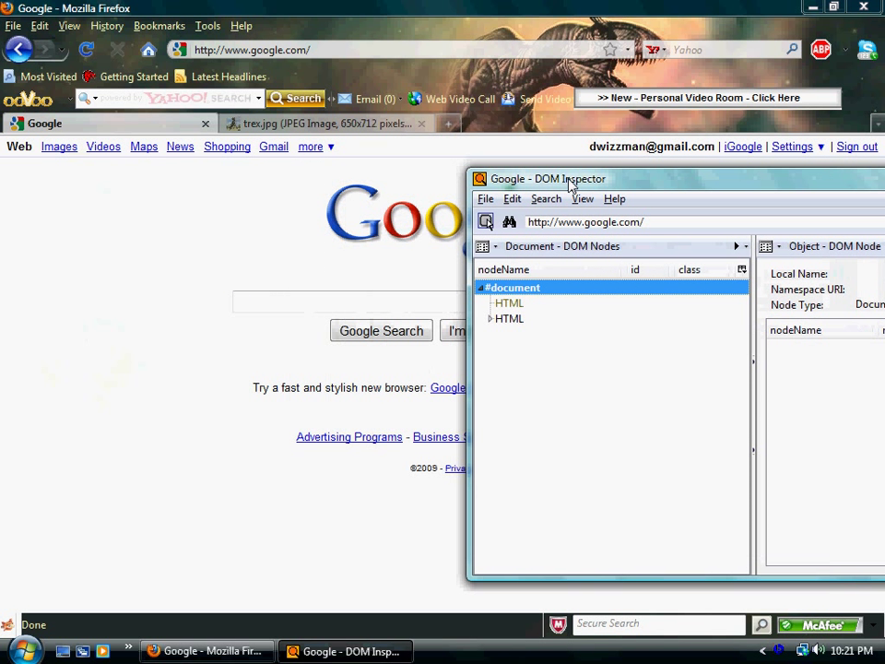
left_click(487, 223)
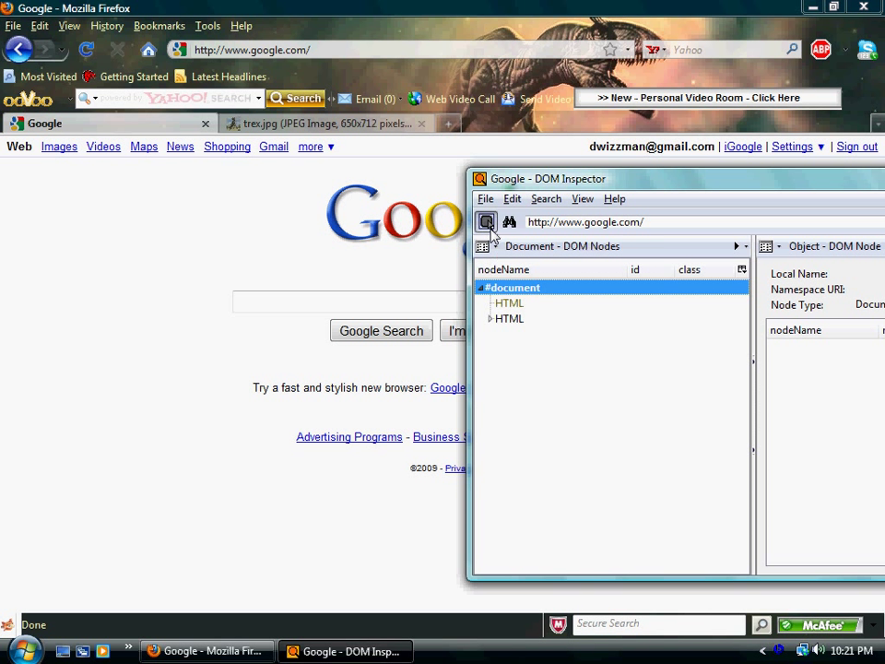
left_click(387, 385)
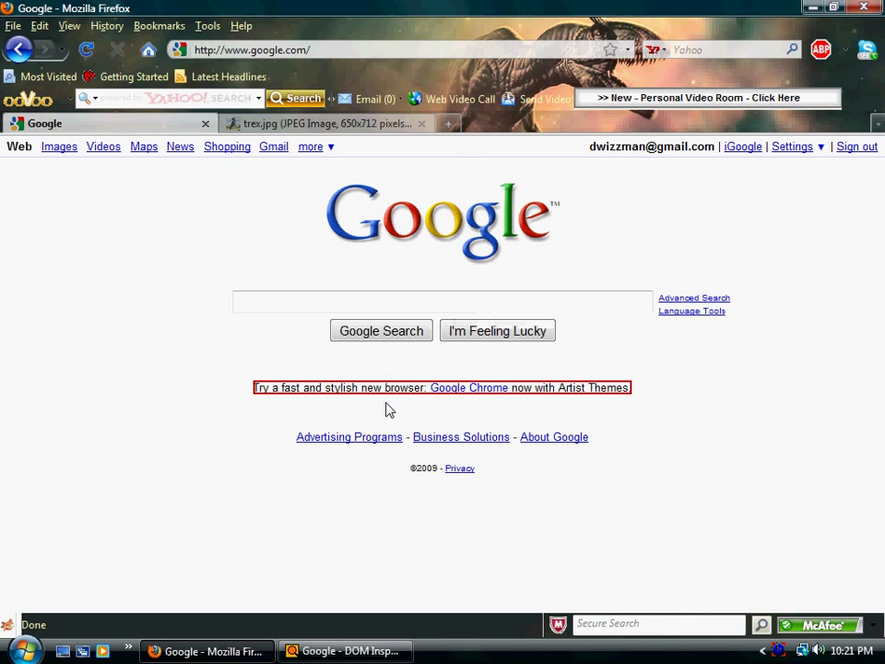
left_click(330, 650)
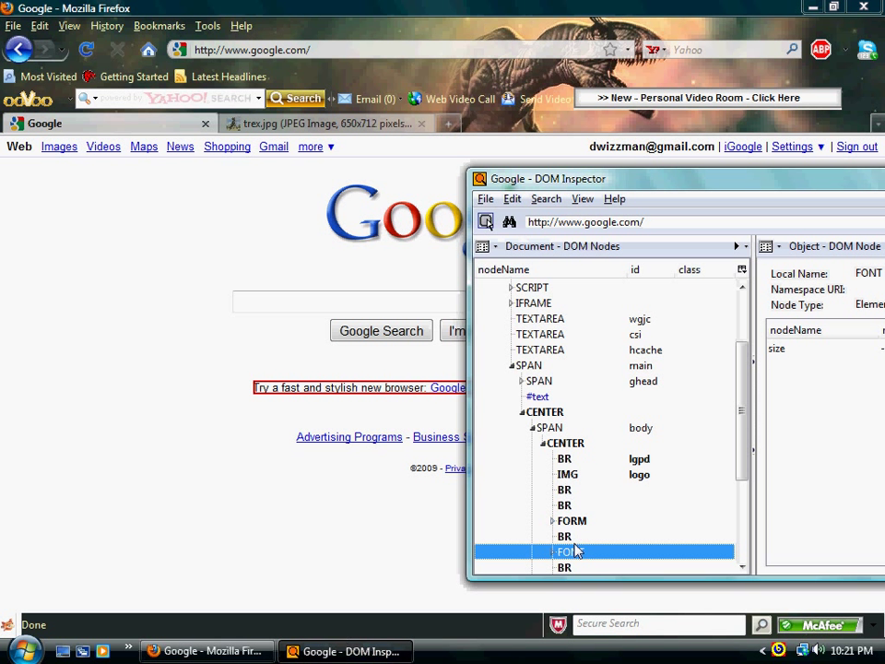
Expand the FONT node and select its first #text value for editing.
left_click_drag(654, 183, 479, 152)
scroll(358, 500, "down", 1)
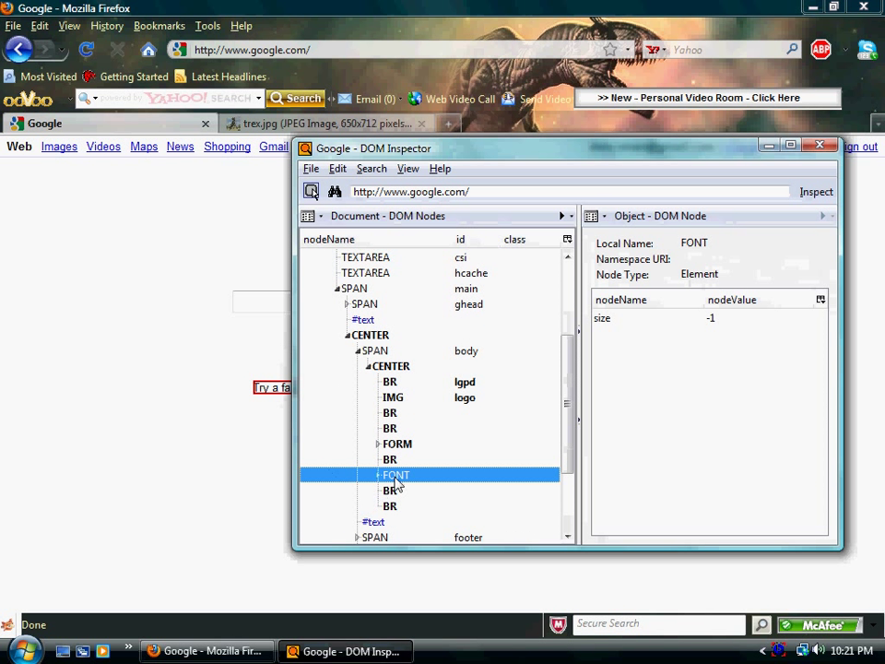
left_click(378, 476)
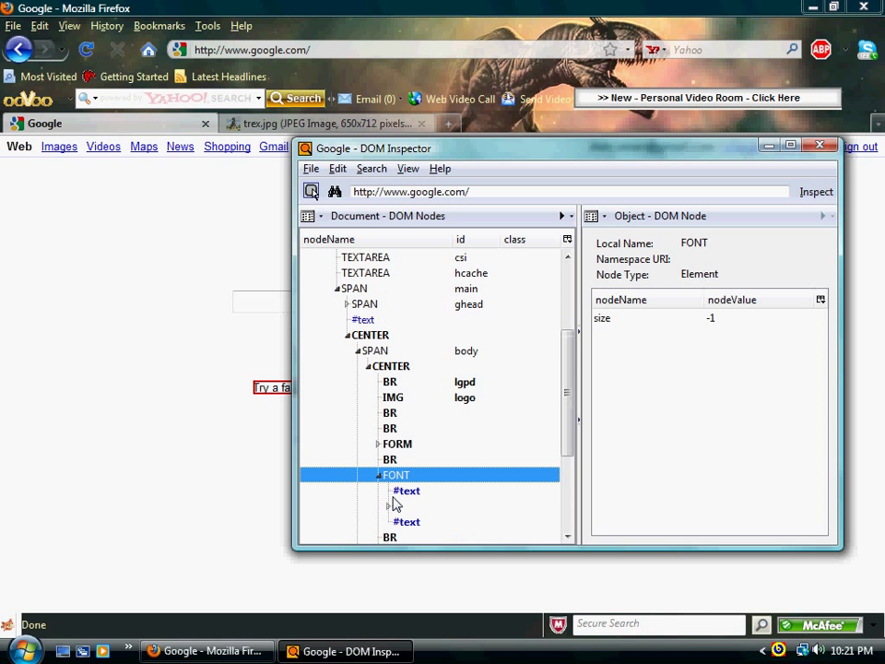
left_click(396, 494)
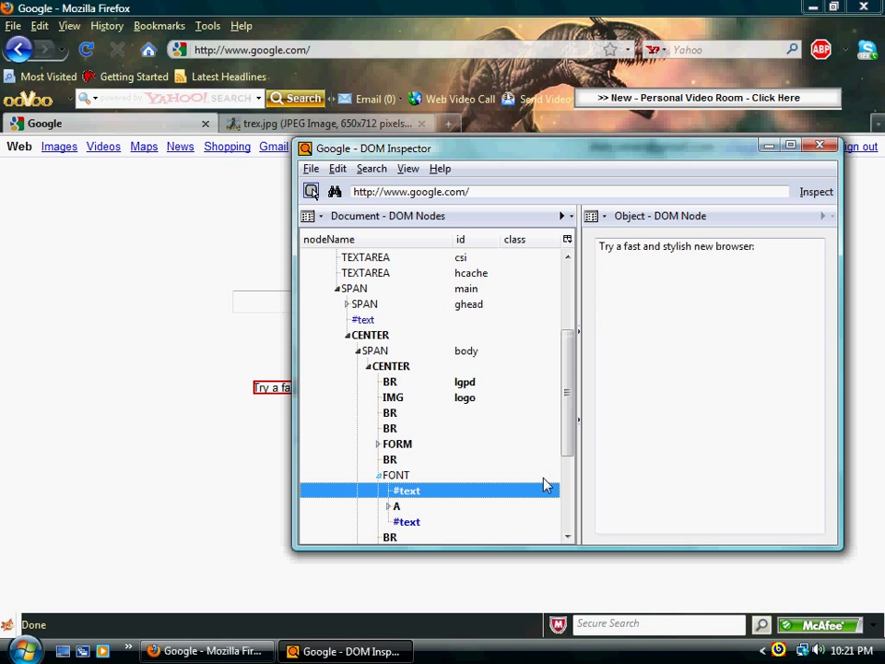
left_click_drag(750, 246, 597, 246)
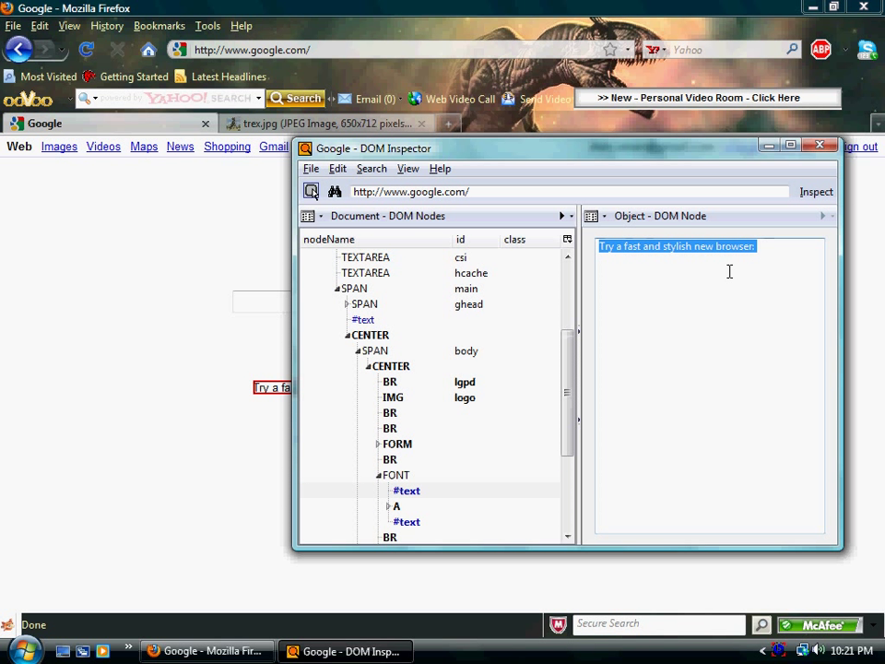
Rewrite the promo #text to 'Try a crappier and slower browser.' and view the page.
key("Left")
key("Delete")
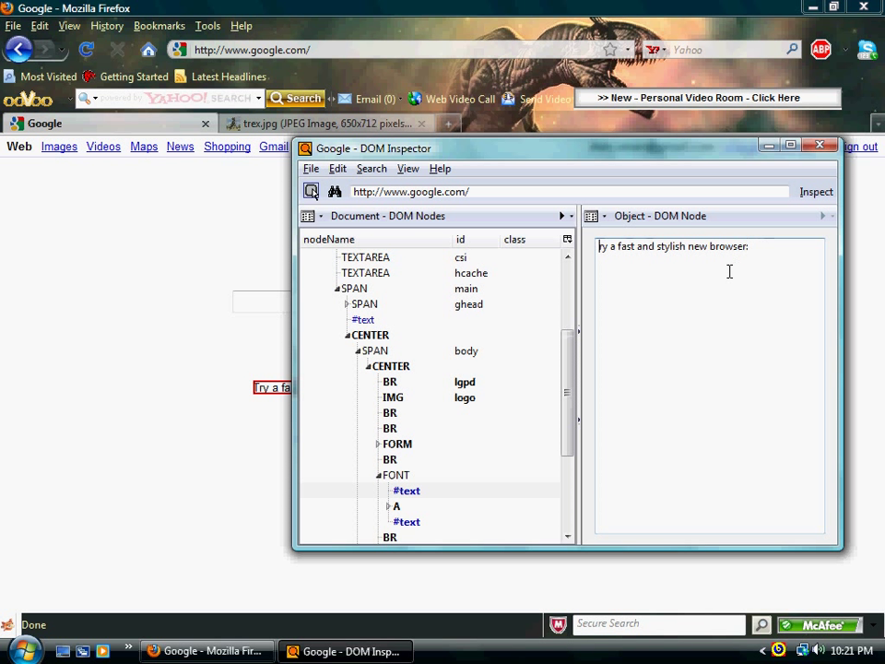
type("T")
key("Right")
key("Right")
key("Right")
key("Right")
key("End")
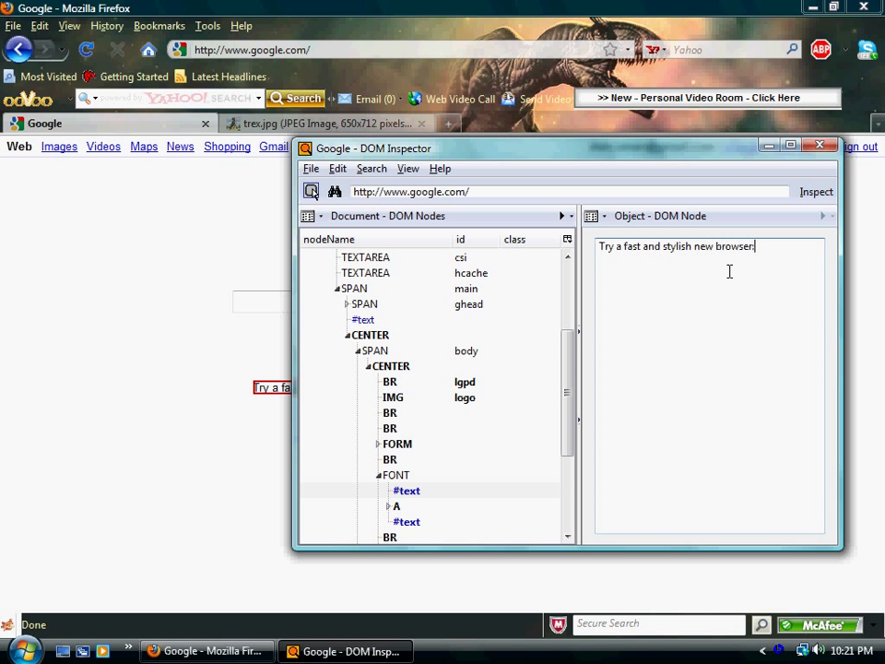
key("BackSpace")
key("BackSpace")
key("BackSpace")
key("BackSpace")
key("BackSpace")
key("BackSpace")
key("BackSpace")
key("BackSpace")
key("BackSpace")
key("BackSpace")
key("BackSpace")
key("BackSpace")
key("BackSpace")
key("BackSpace")
key("BackSpace")
key("BackSpace")
key("BackSpace")
key("BackSpace")
key("BackSpace")
key("BackSpace")
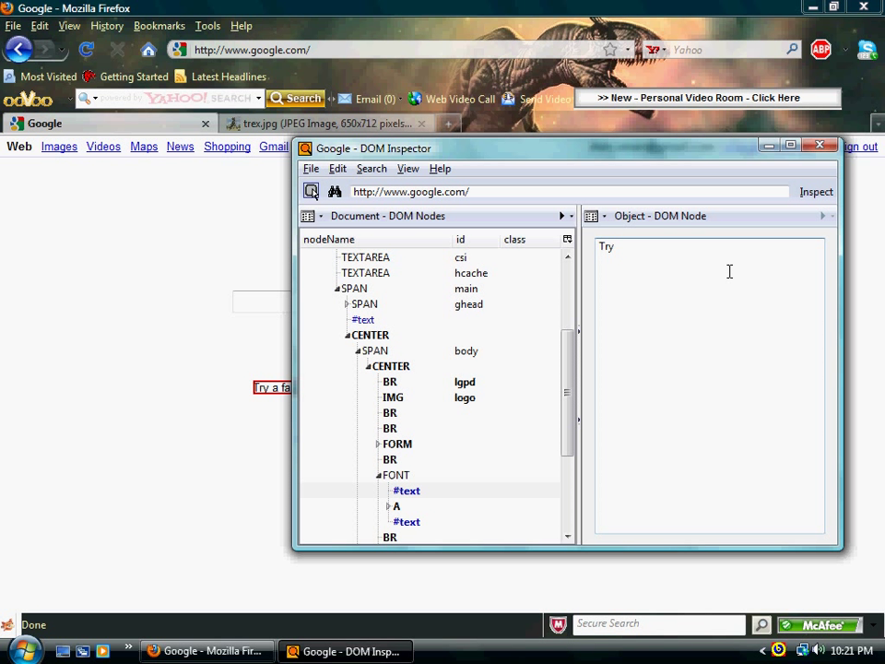
type("a crappier and slower")
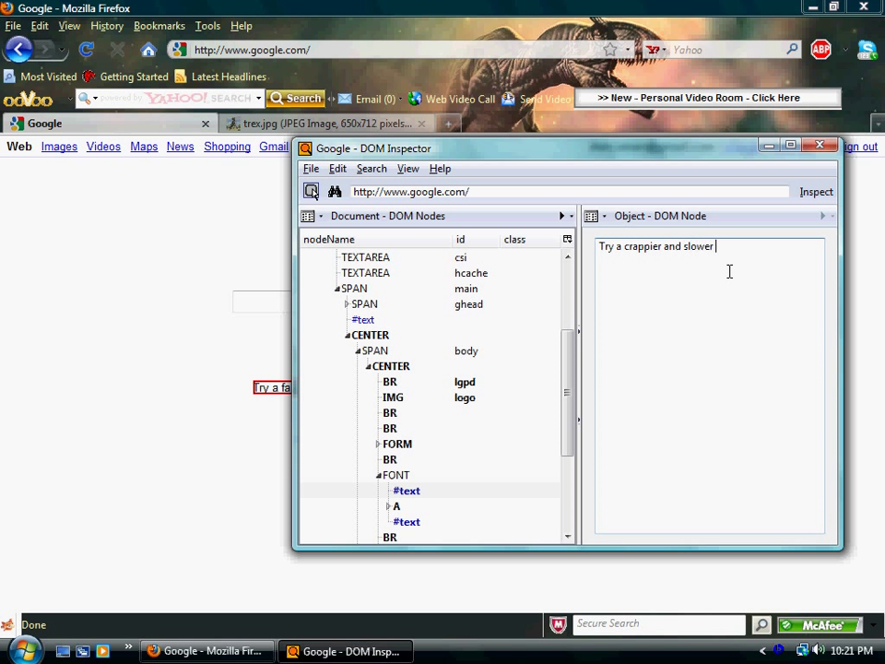
type(" browser.")
left_click(429, 492)
left_click(64, 468)
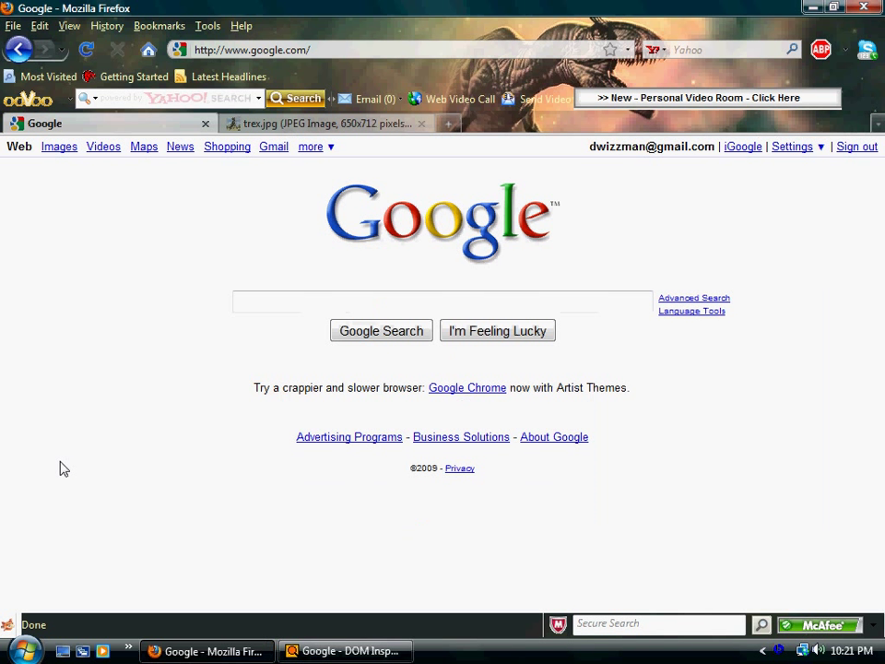
Inspect the Google Search button by picking it on the page.
left_click(350, 651)
scroll(572, 410, "up", 3)
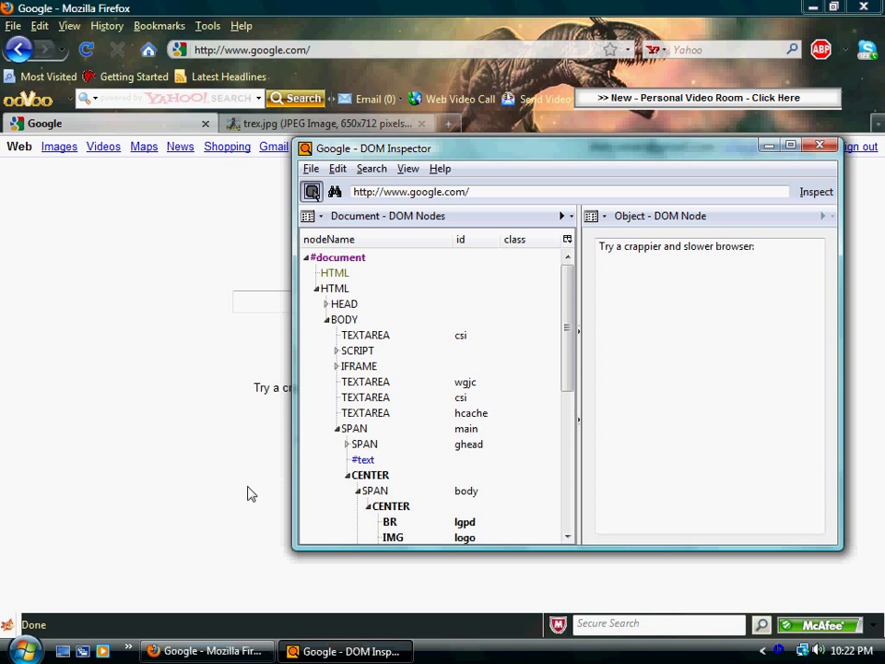
left_click_drag(397, 147, 671, 162)
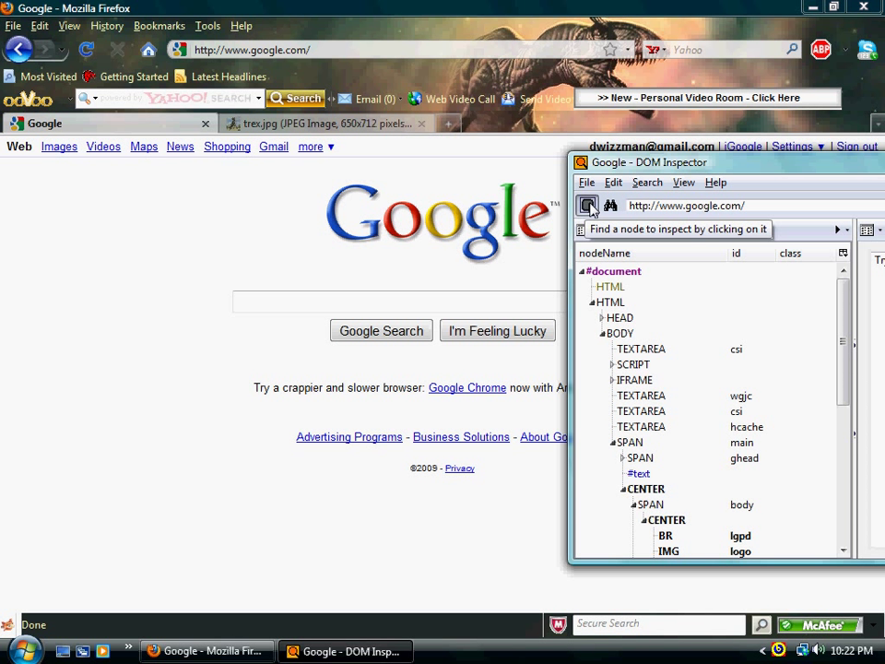
left_click(590, 207)
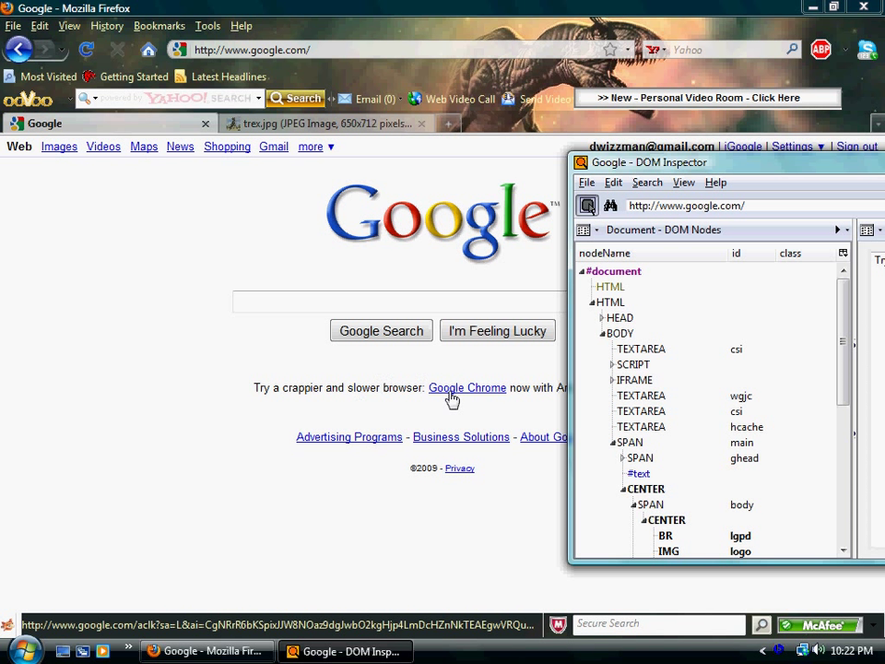
left_click(401, 338)
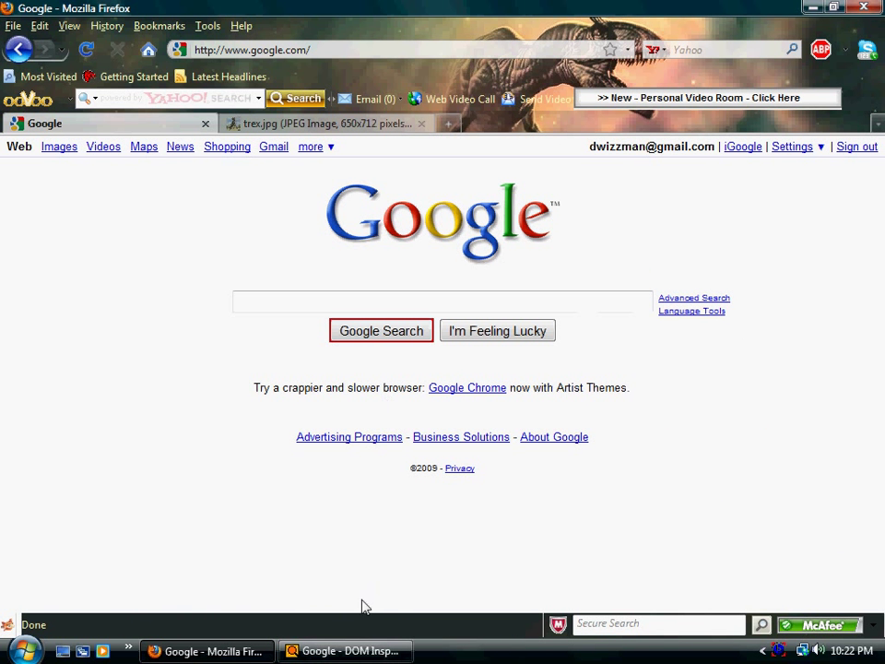
Select the button's INPUT node and its value attribute 'Google Search' in DOM Inspector.
left_click(304, 651)
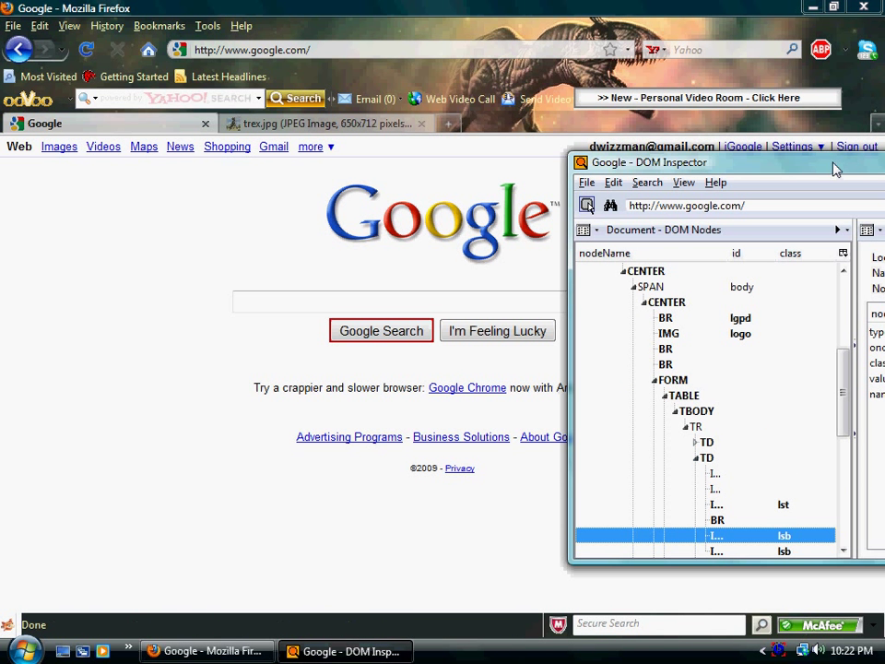
left_click_drag(835, 166, 697, 188)
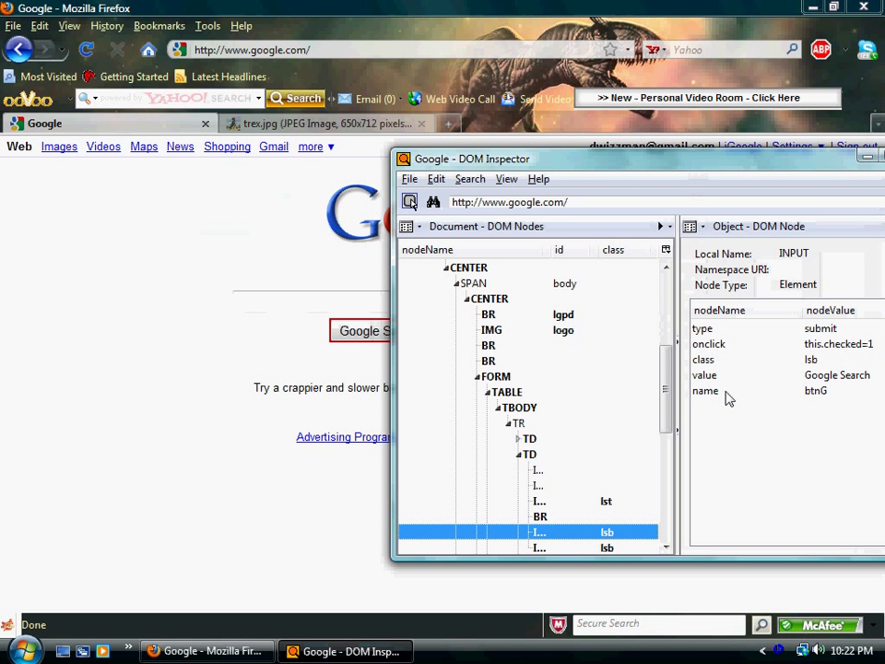
left_click(796, 376)
scroll(597, 497, "down", 1)
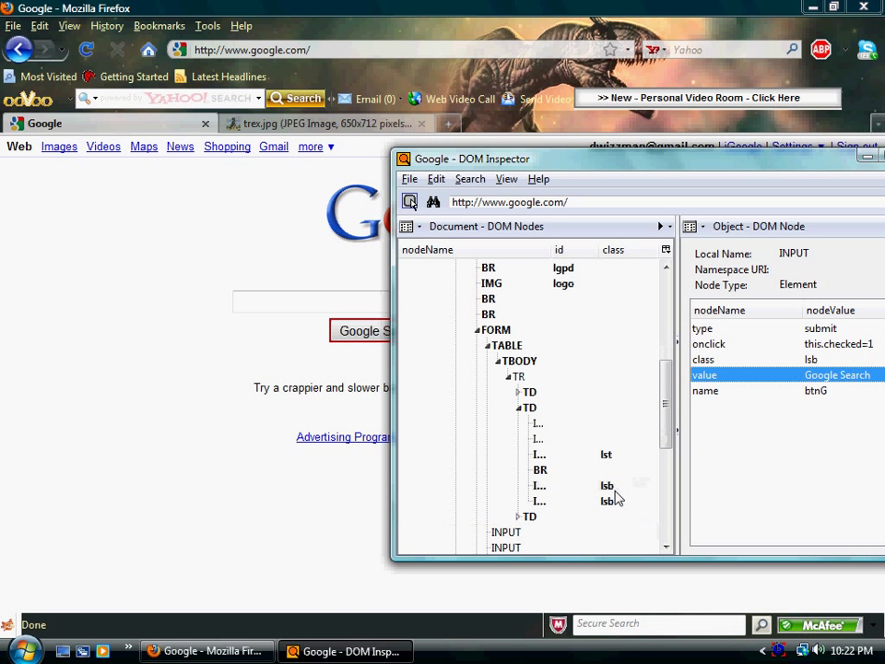
left_click(544, 485)
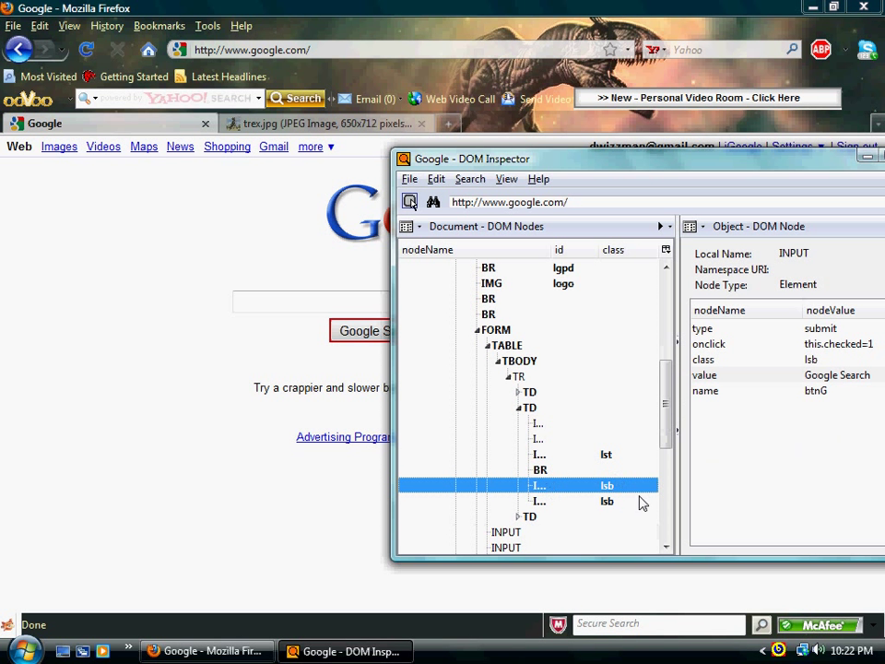
left_click(617, 473)
left_click(612, 486)
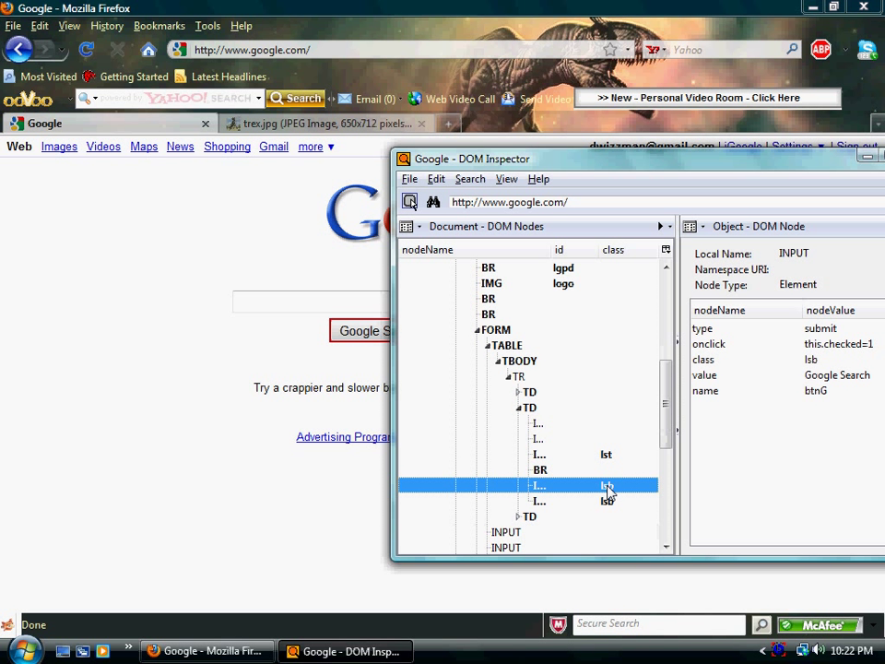
Change the button's value attribute to 'Google Finds Stuff' and view the relabelled button.
right_click(817, 386)
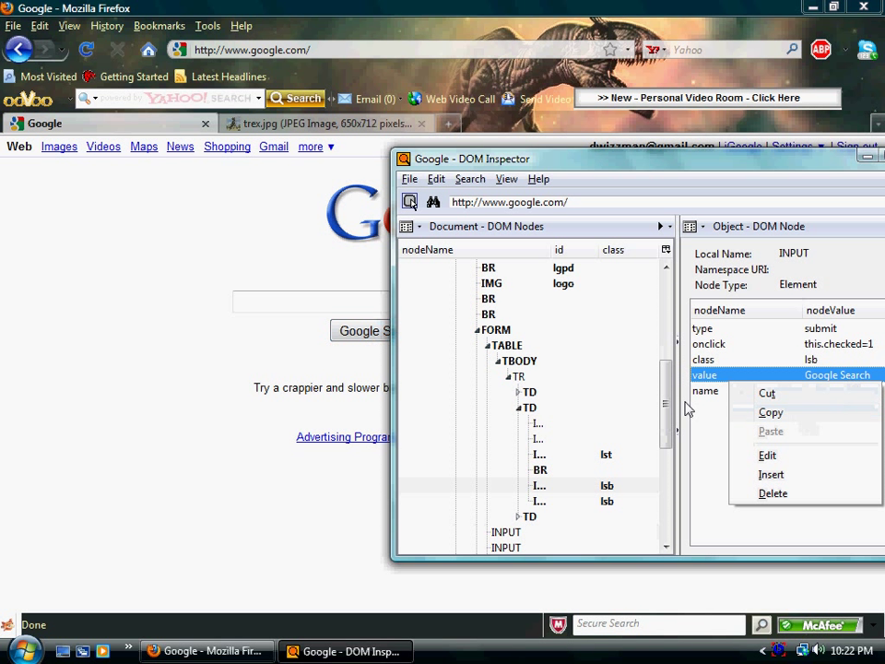
left_click(777, 456)
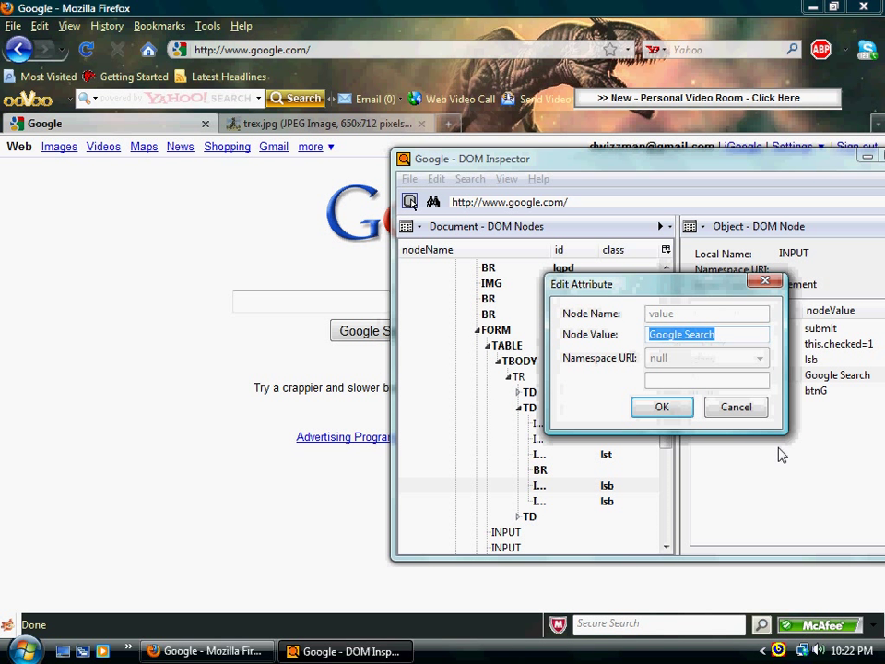
type("Google Finds")
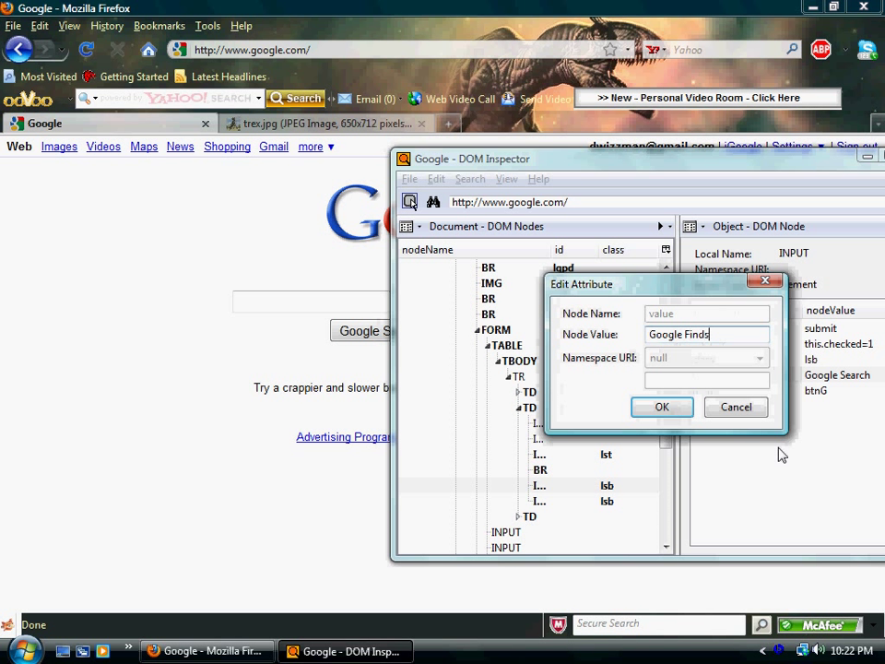
type(" Su")
type("uff")
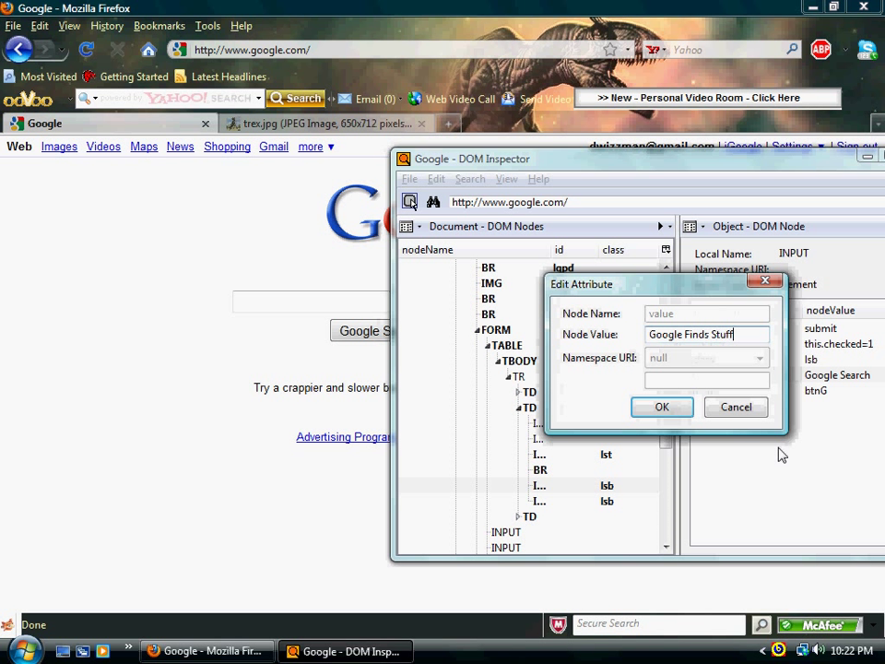
left_click(663, 407)
left_click(291, 470)
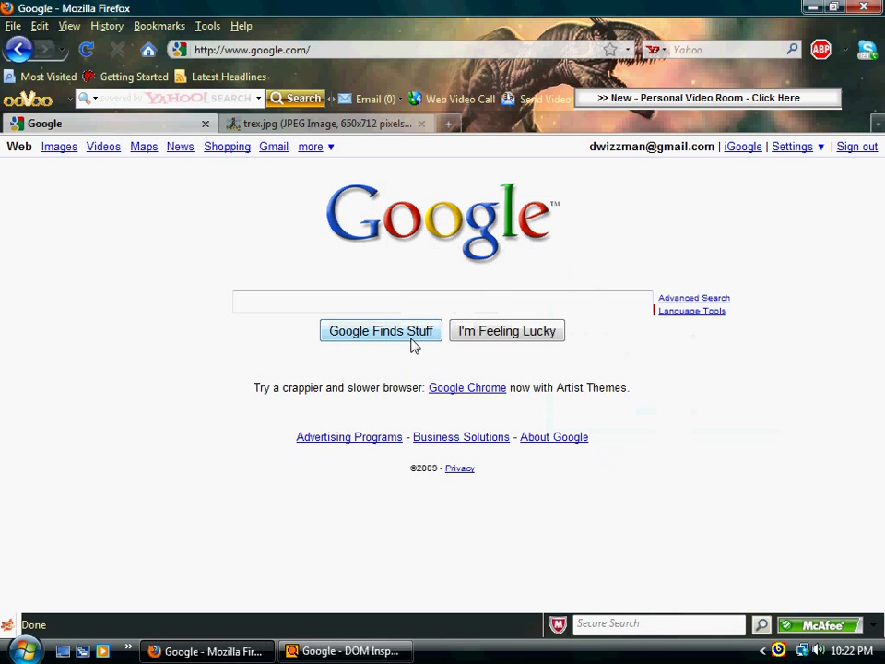
left_click(334, 650)
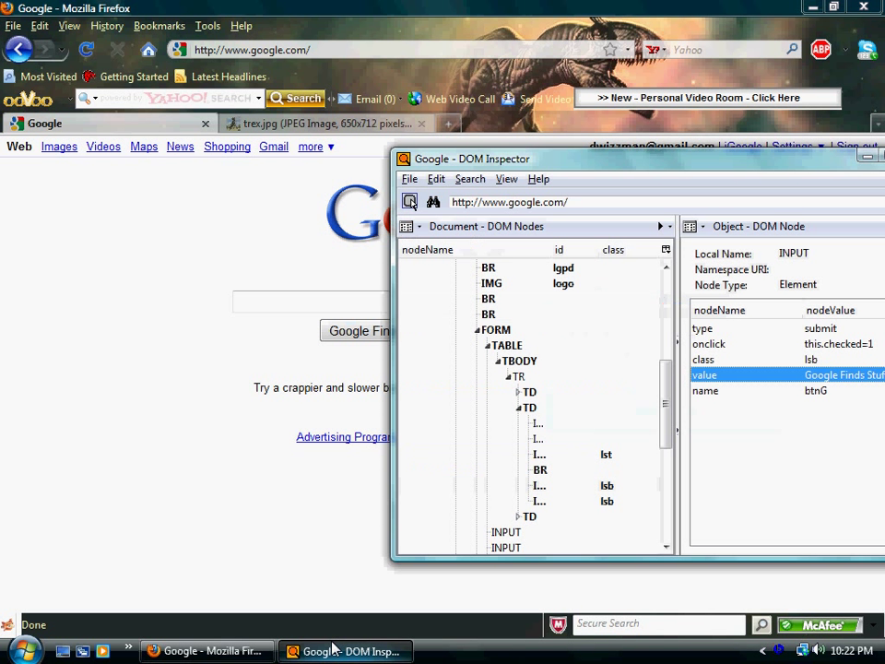
left_click_drag(705, 164, 528, 177)
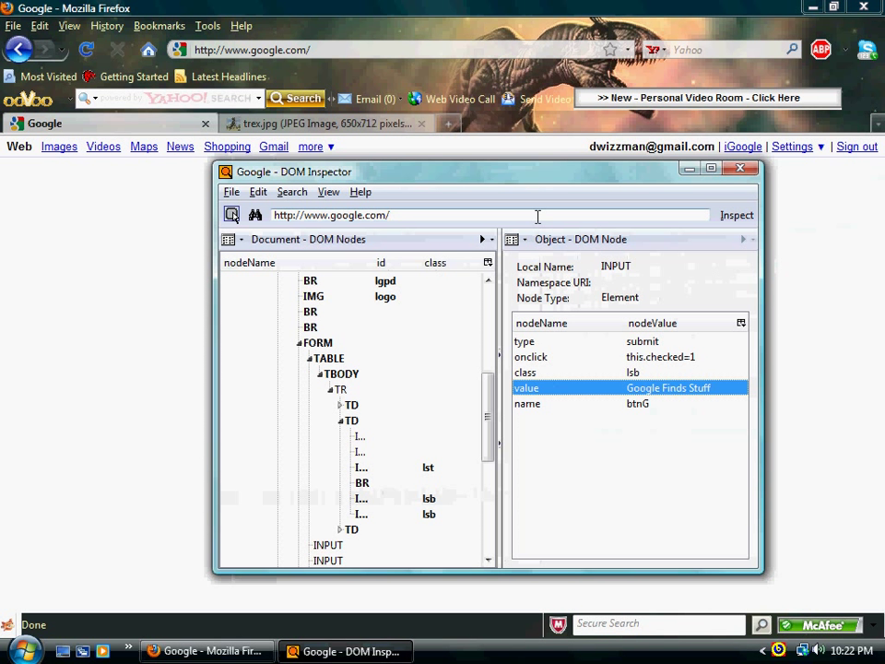
left_click(643, 343)
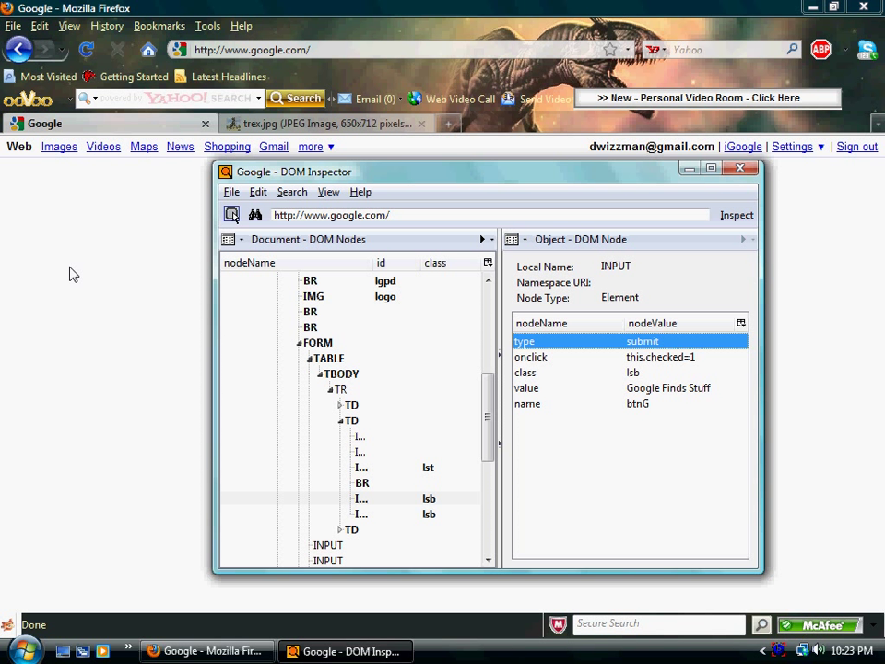
left_click(235, 545)
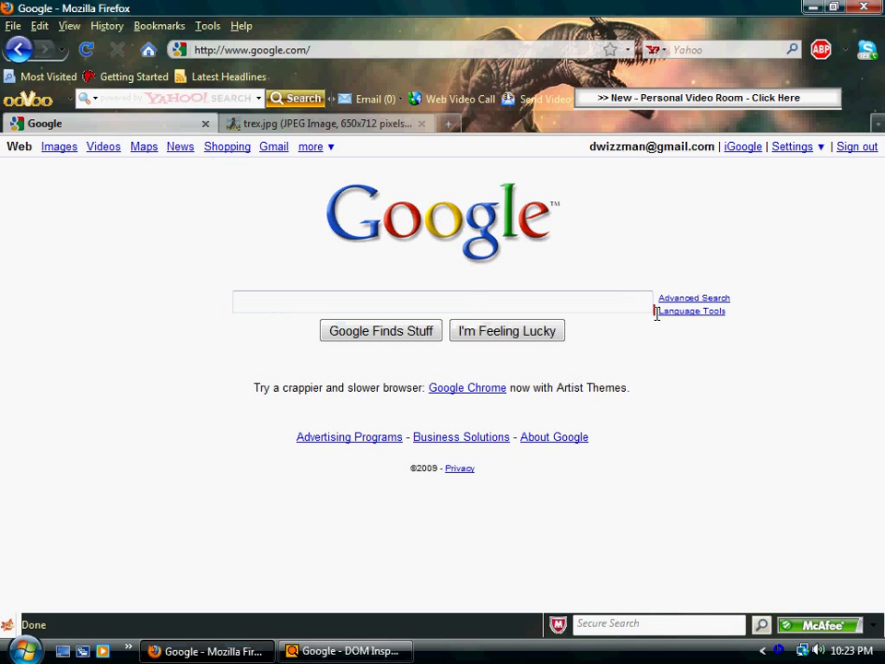
key("alt+Tab")
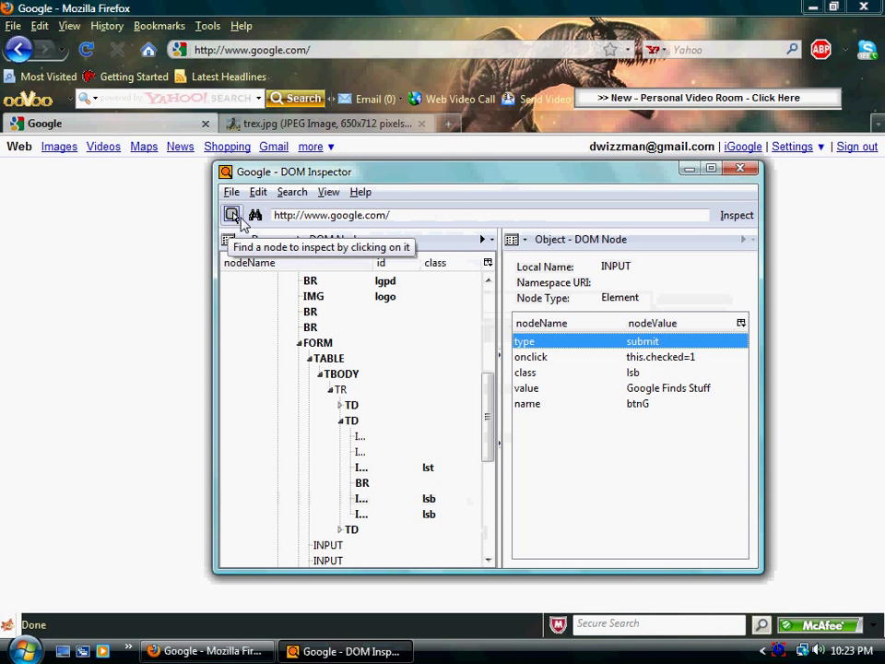
Inspect the Google logo IMG (276x110, alt Google) and select its src attribute.
left_click(231, 217)
left_click_drag(333, 177, 714, 215)
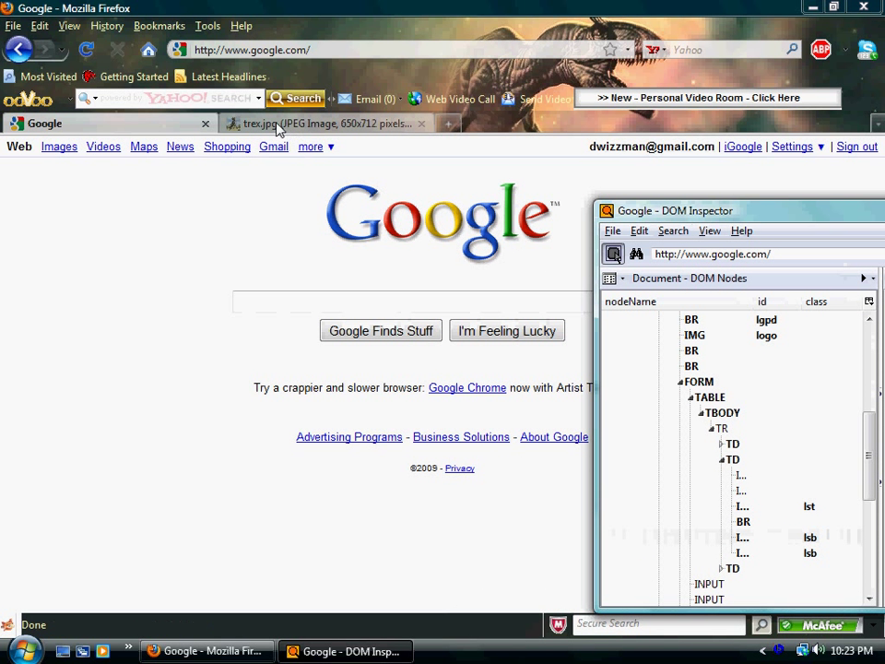
left_click(402, 219)
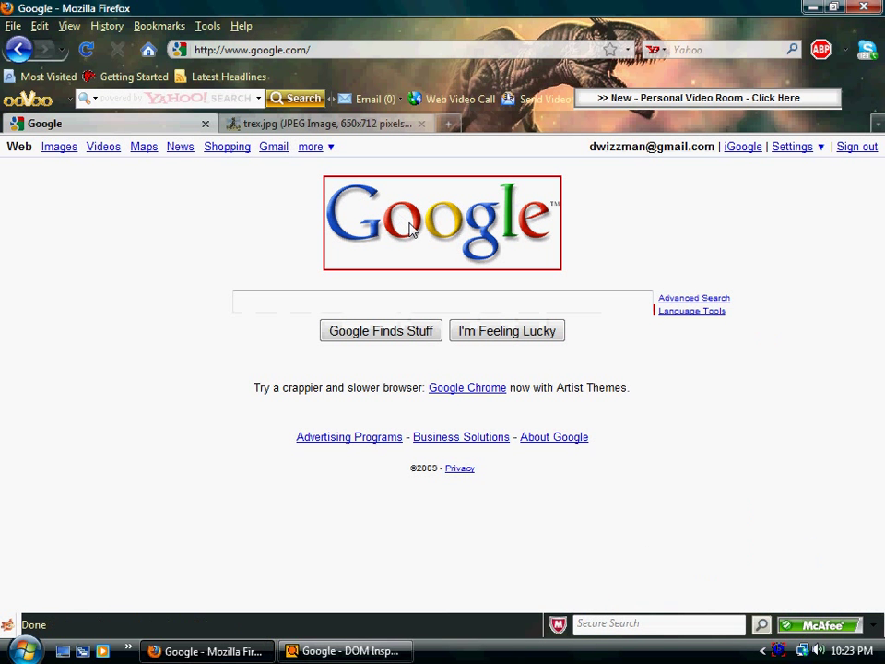
left_click(343, 651)
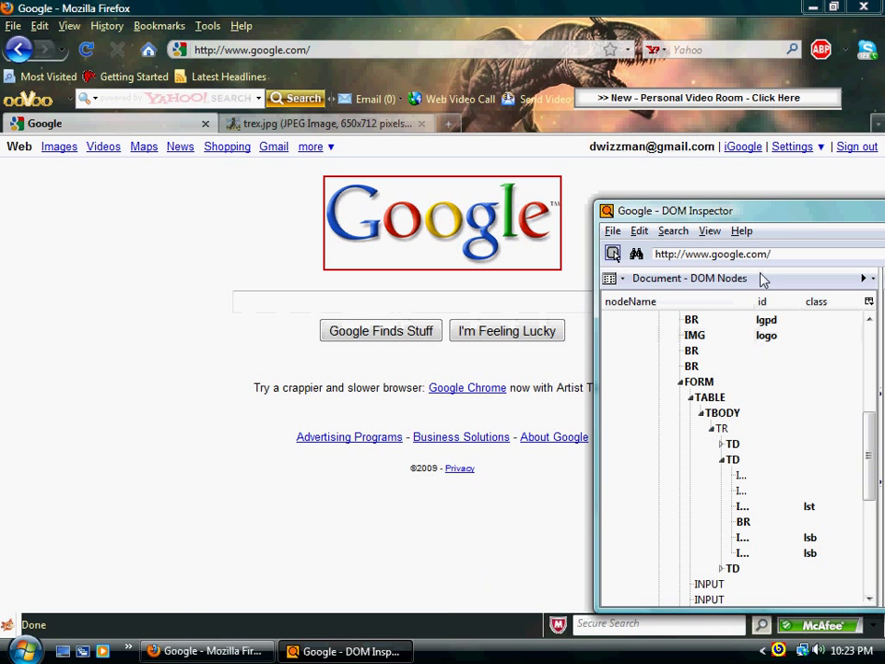
left_click_drag(767, 219, 350, 184)
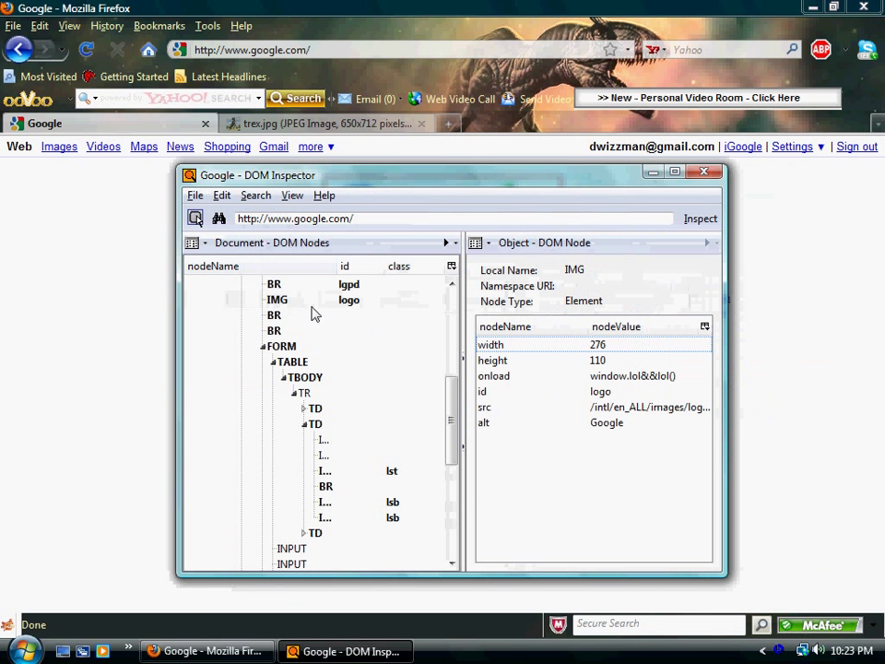
left_click(584, 409)
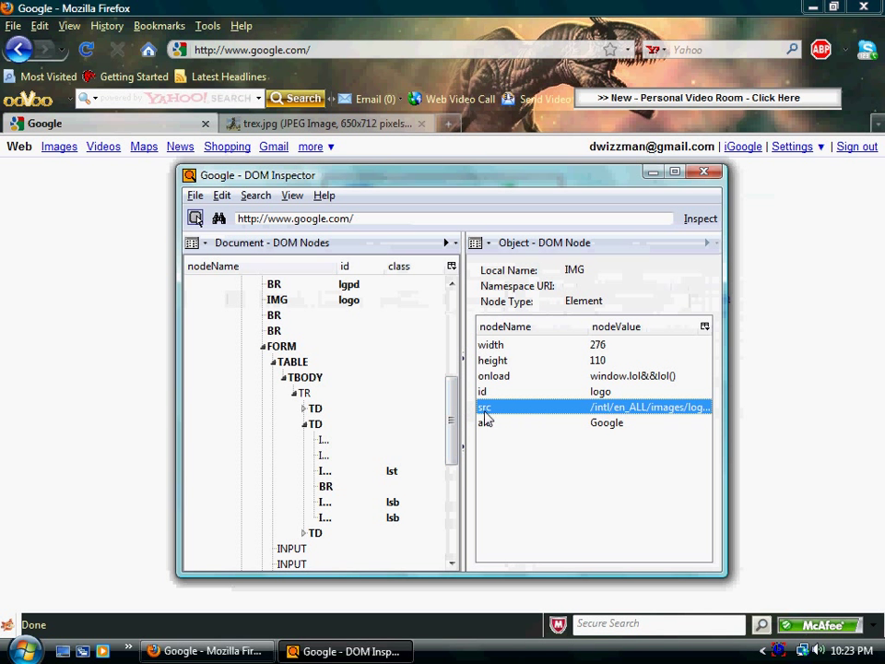
Grab the trex.jpg image's web address from the second tab.
left_click(188, 237)
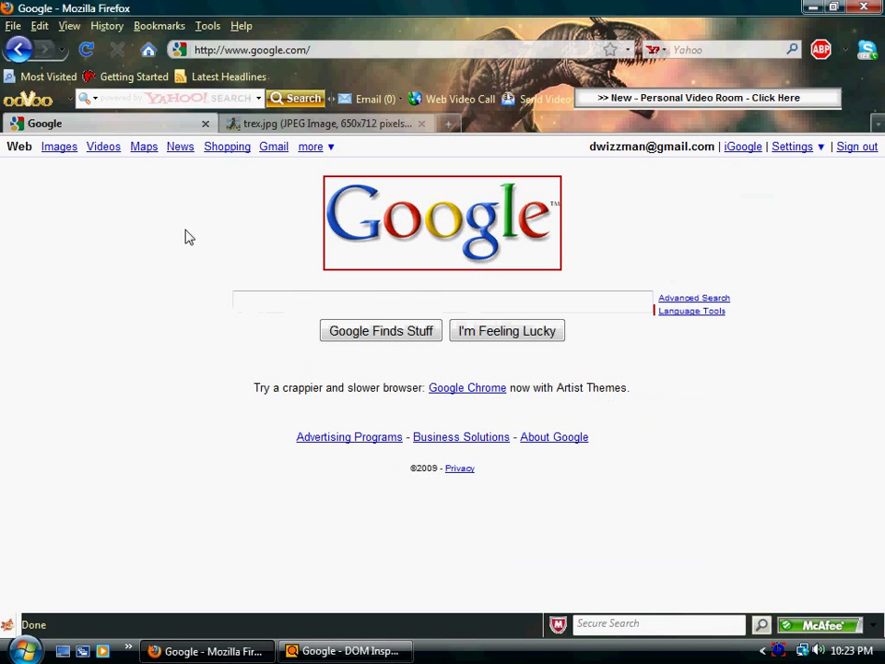
left_click(383, 123)
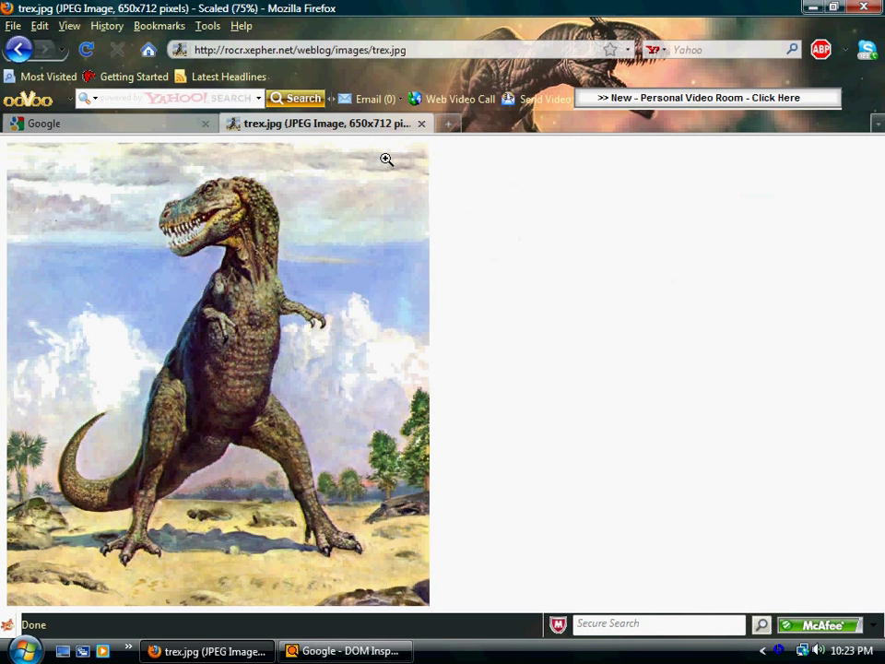
left_click(409, 49)
key("ctrl+c")
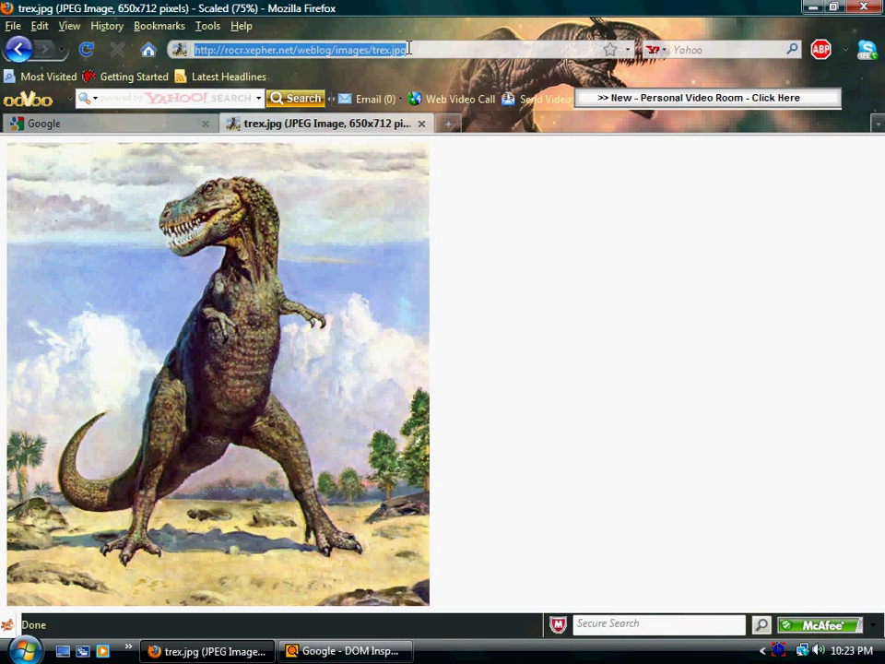
left_click(158, 123)
Replace the logo's logo.gif src with the trex.jpg URL and view the T-rex logo.
left_click(336, 651)
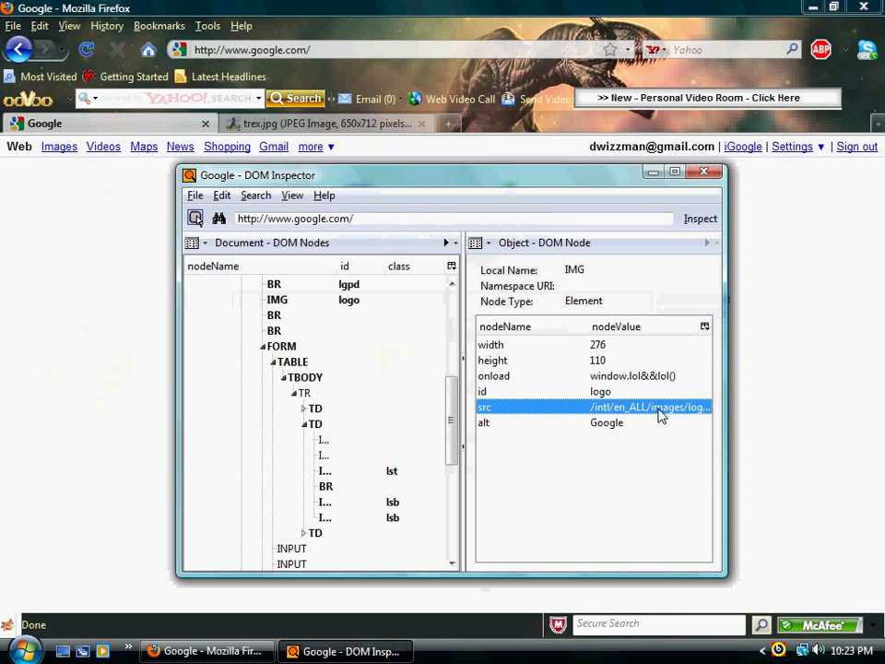
left_click_drag(464, 177, 429, 223)
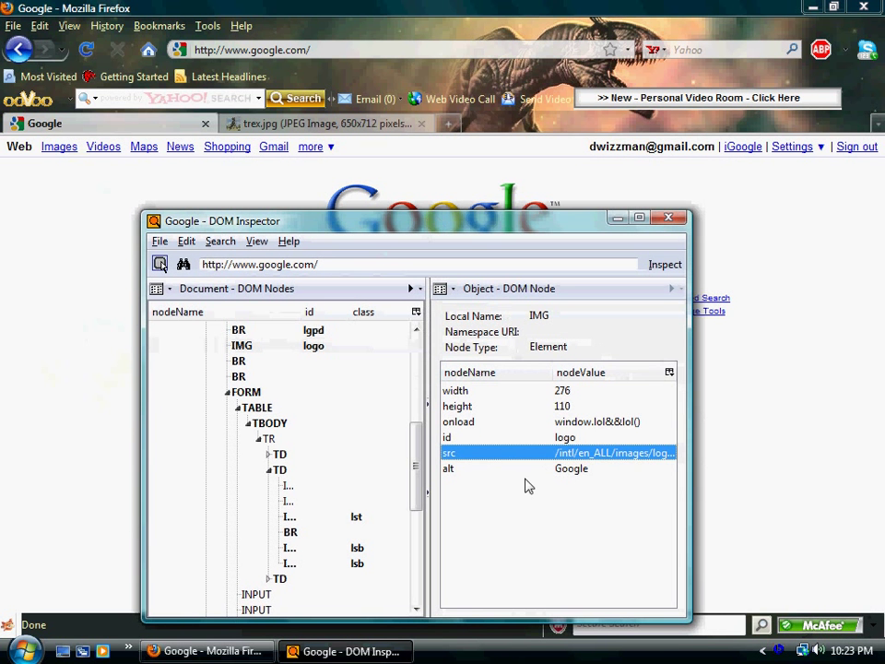
right_click(599, 454)
left_click(636, 532)
key("End")
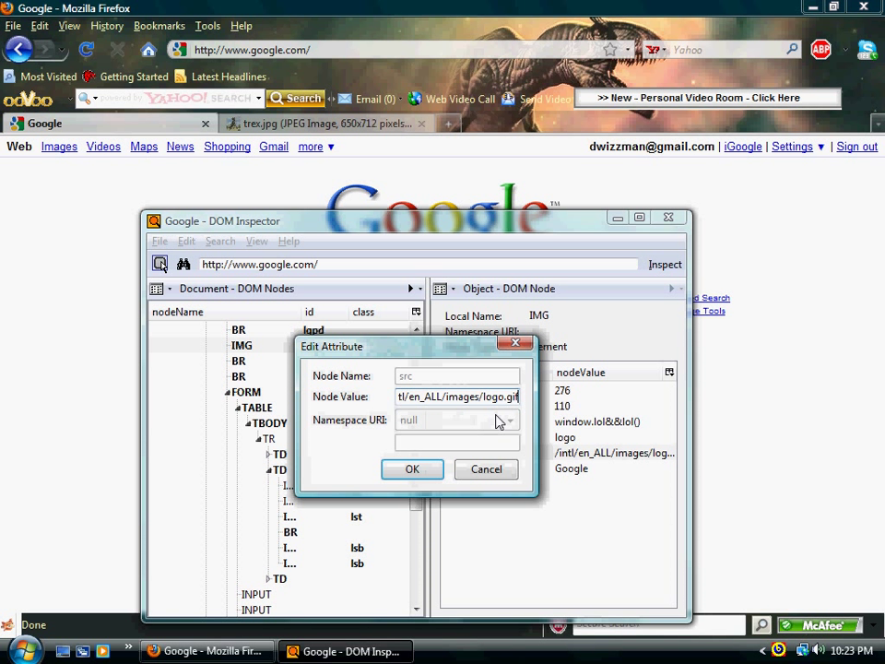
key("BackSpace")
key("BackSpace")
key("BackSpace")
key("BackSpace")
key("BackSpace")
key("BackSpace")
key("BackSpace")
key("BackSpace")
key("BackSpace")
key("BackSpace")
key("BackSpace")
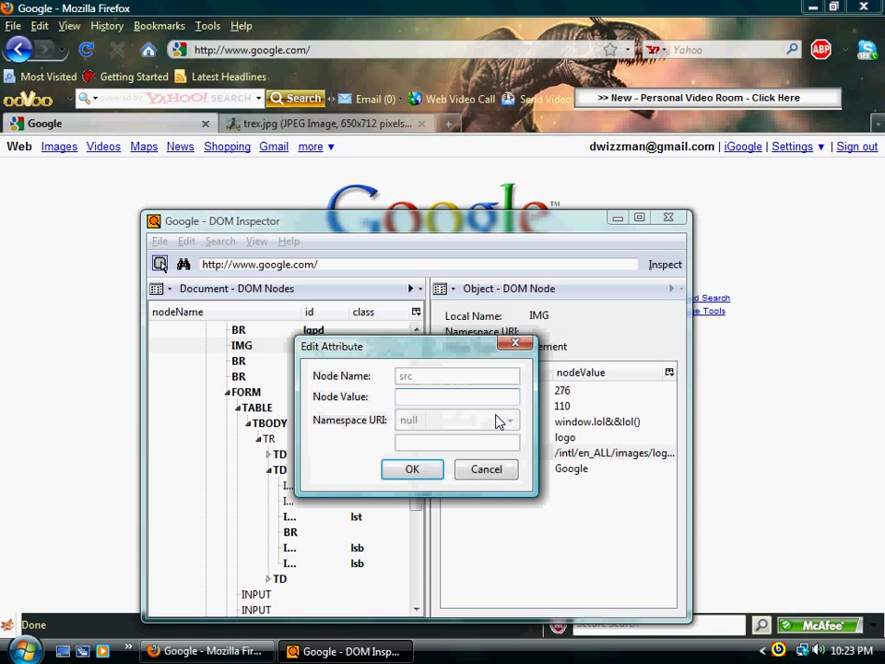
key("ctrl+v")
left_click(406, 469)
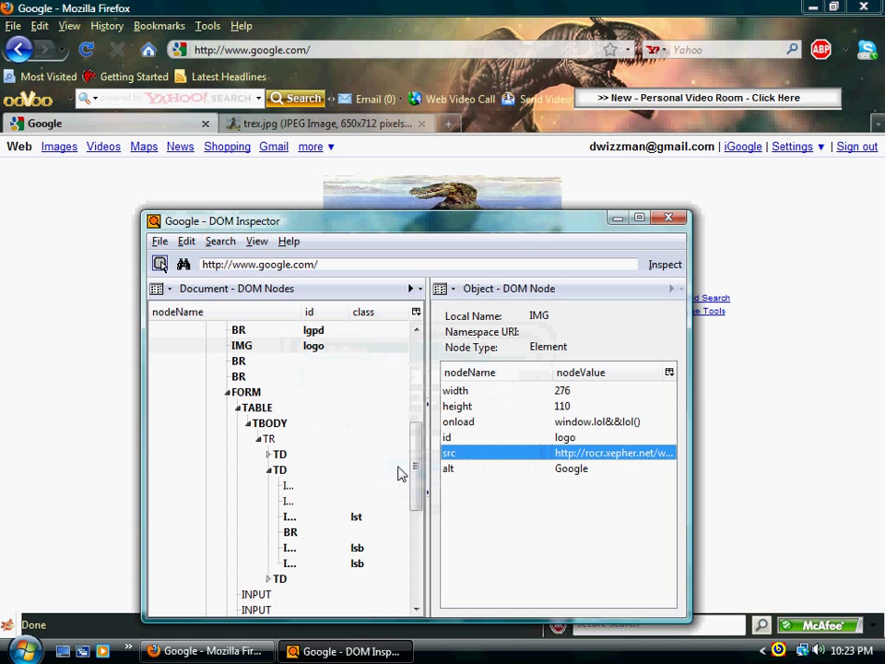
key("alt+Tab")
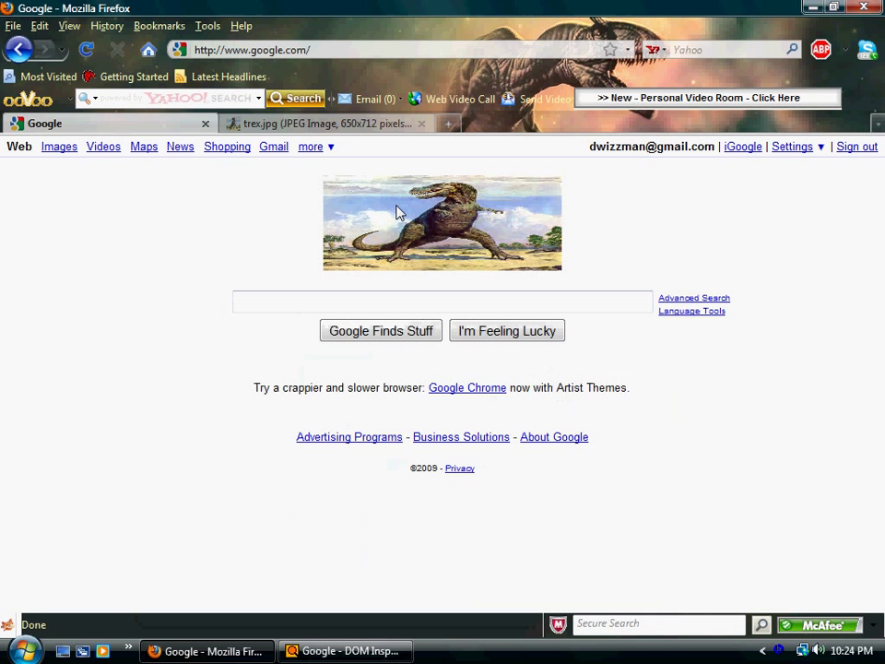
Return to the T-rex image search results and browse the thumbnails.
left_click(253, 124)
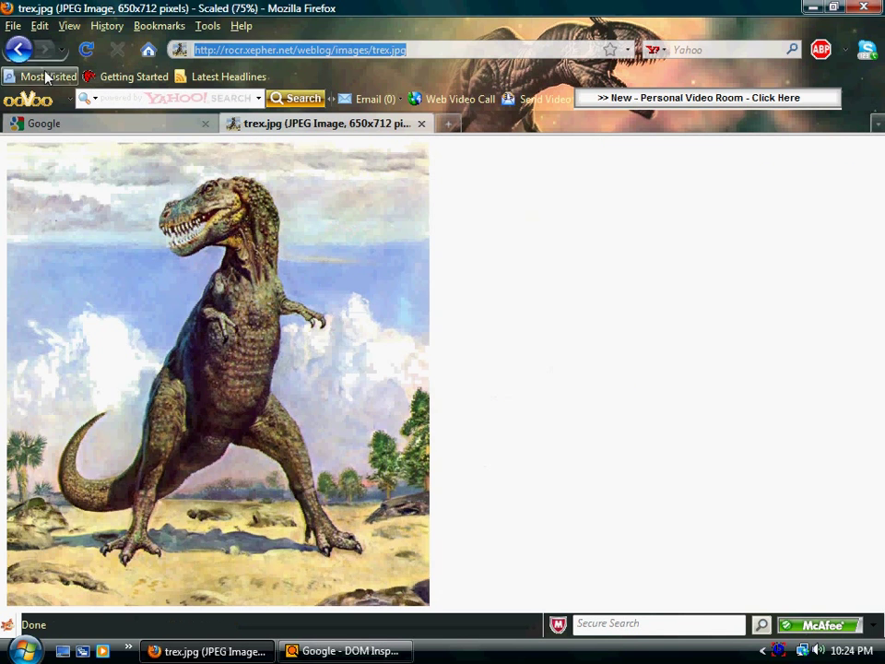
left_click(20, 49)
scroll(119, 458, "down", 10)
scroll(115, 460, "down", 15)
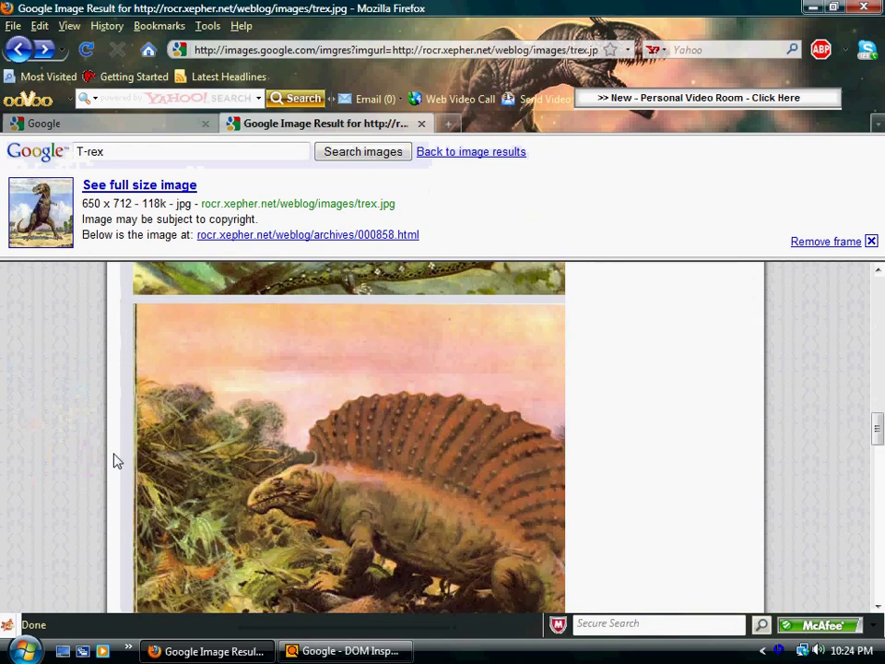
scroll(114, 461, "down", 6)
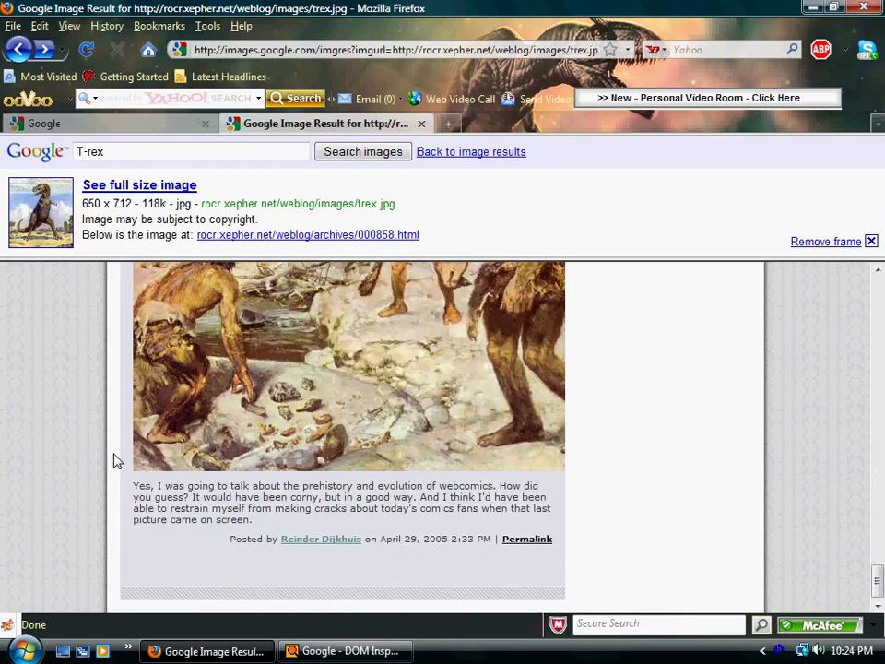
scroll(113, 460, "up", 5)
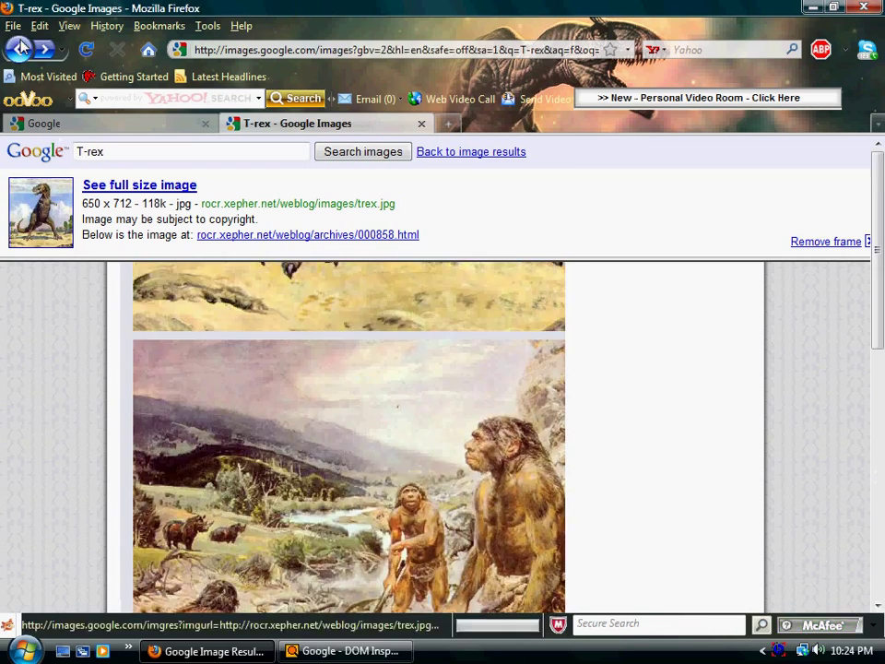
left_click(18, 49)
scroll(249, 465, "down", 5)
scroll(251, 464, "down", 4)
scroll(251, 465, "up", 6)
scroll(267, 498, "down", 6)
scroll(286, 534, "down", 3)
scroll(286, 534, "up", 1)
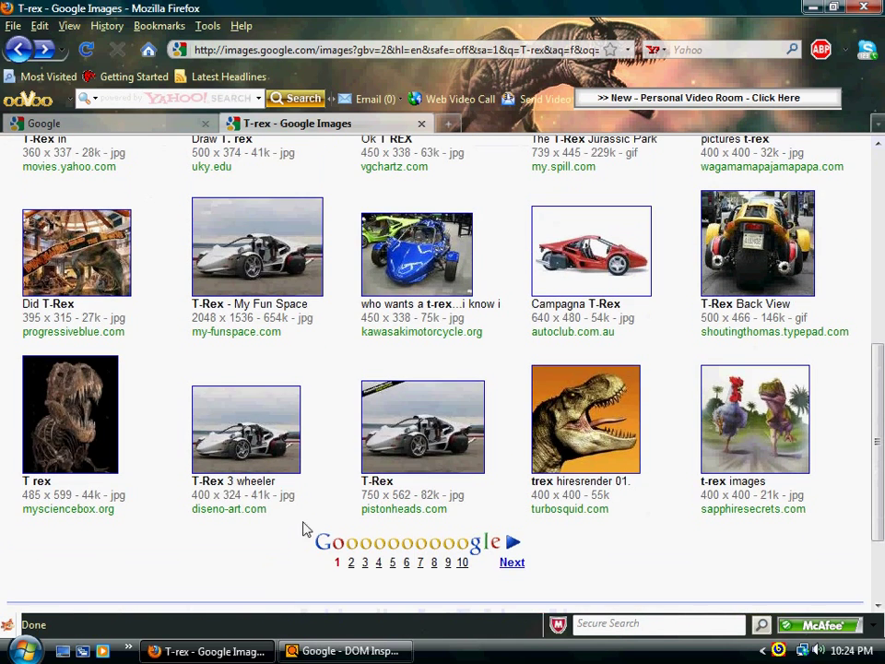
Skip the hiresrender result and open the 'pictures t-rex' image full size as trex1.jpg (400x400).
left_click(547, 452)
left_click(25, 236)
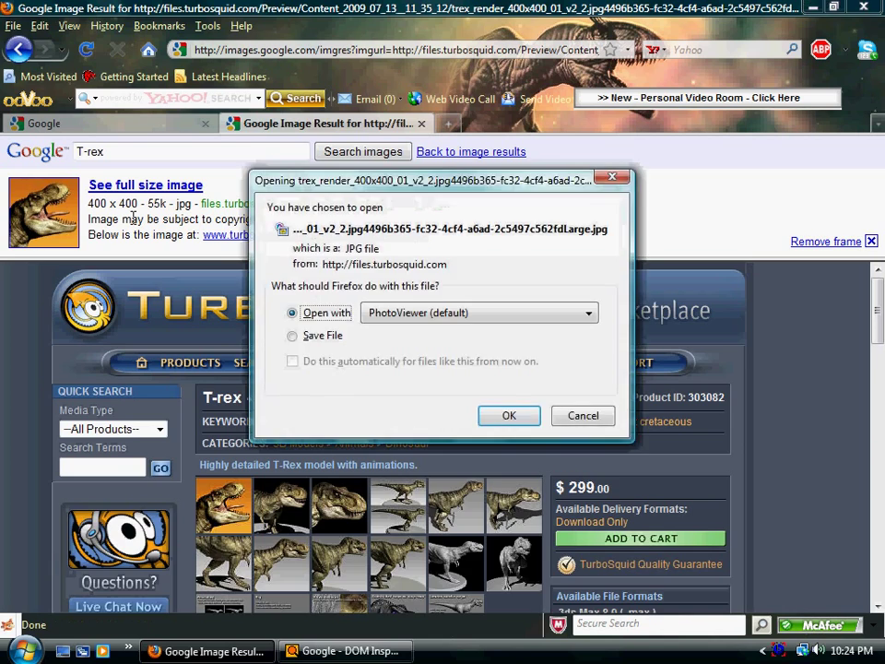
left_click(579, 415)
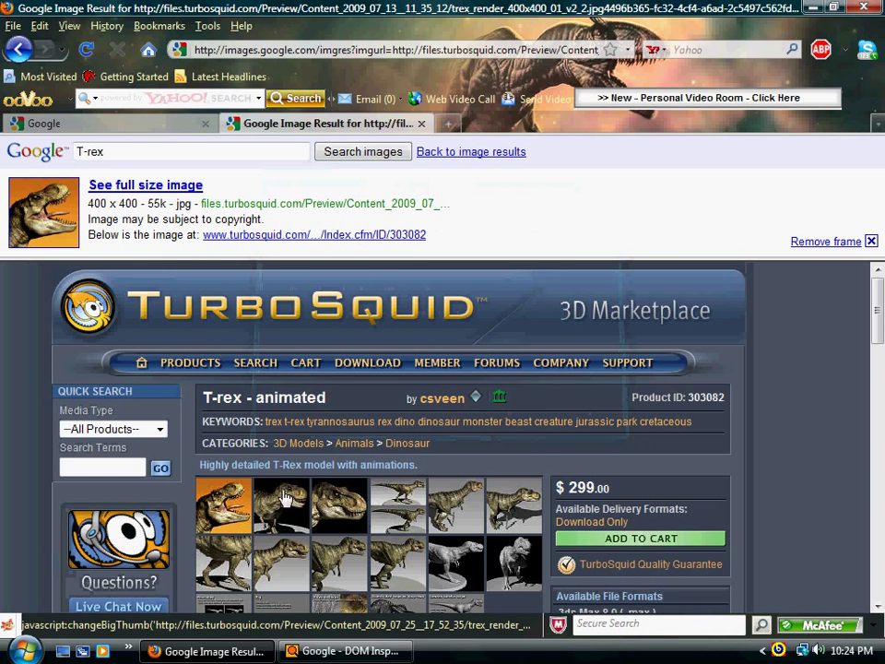
left_click(12, 46)
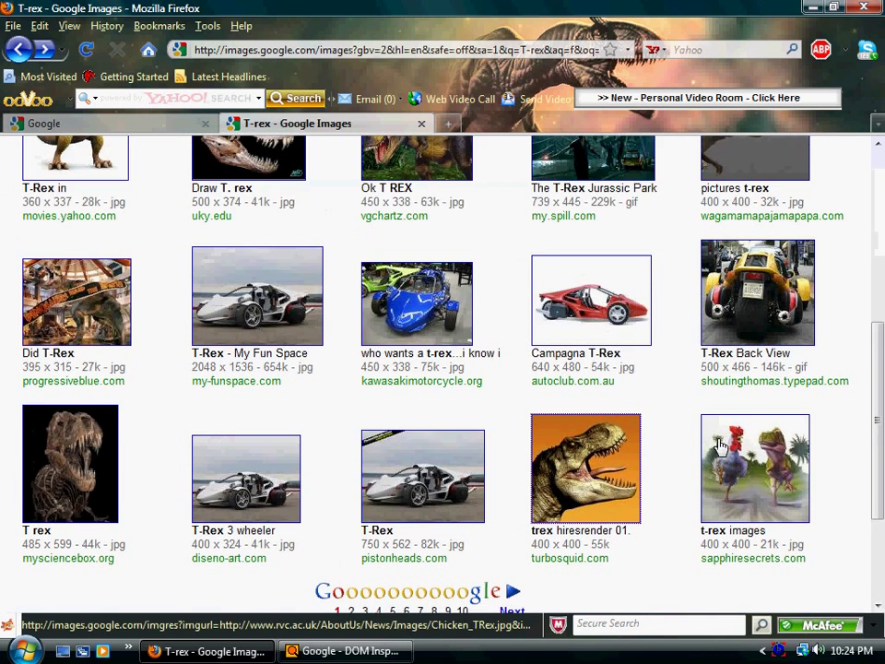
scroll(721, 446, "up", 2)
left_click(769, 261)
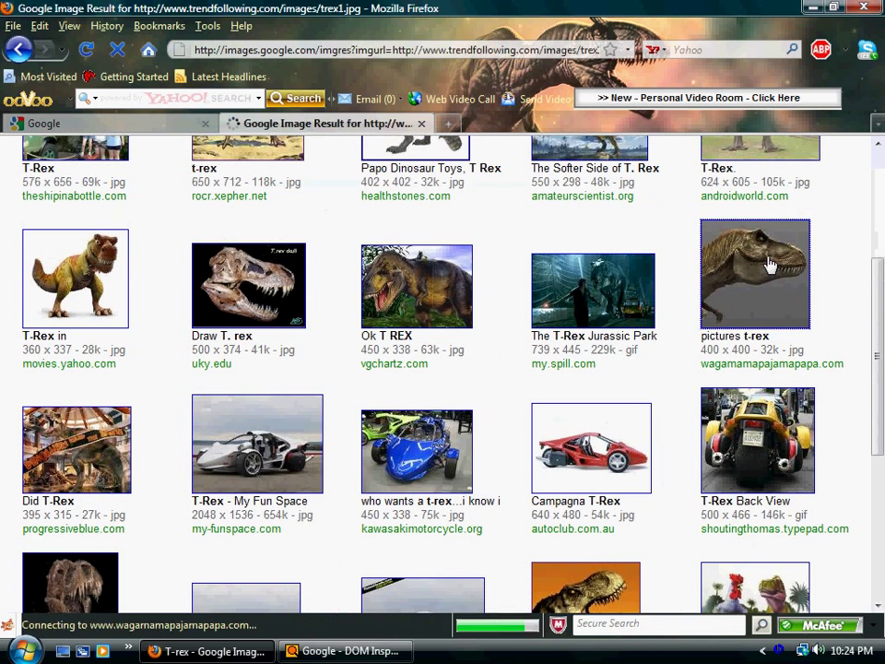
left_click(30, 241)
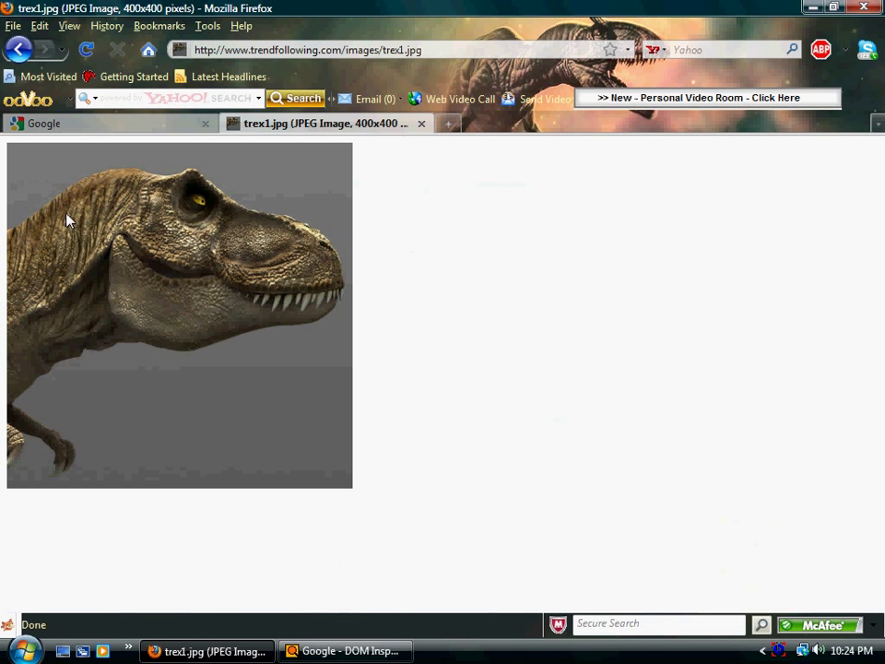
Set the logo's src to the copied trex1.jpg URL and check the new T-rex head.
left_click(445, 51)
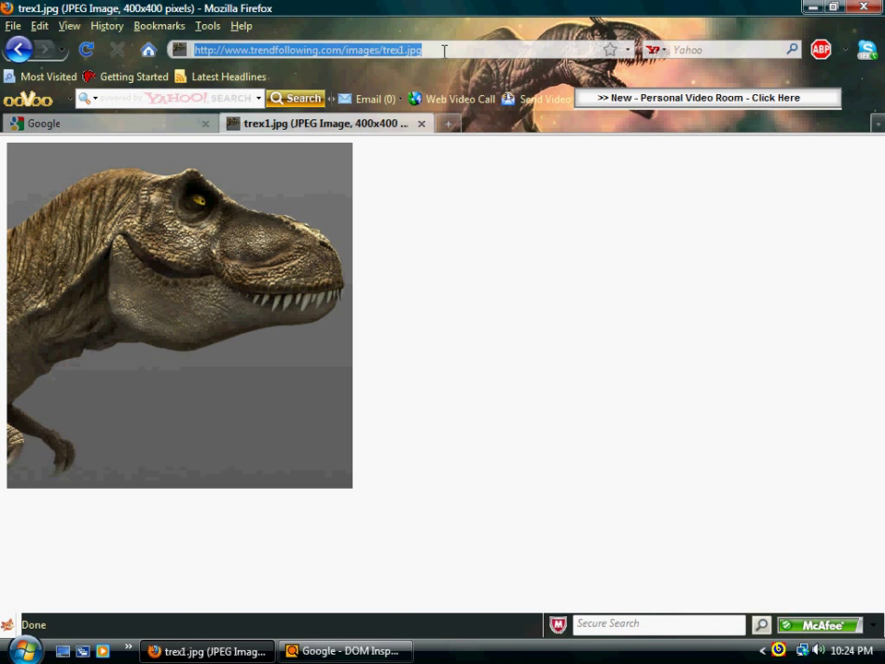
left_click(123, 125)
left_click(351, 651)
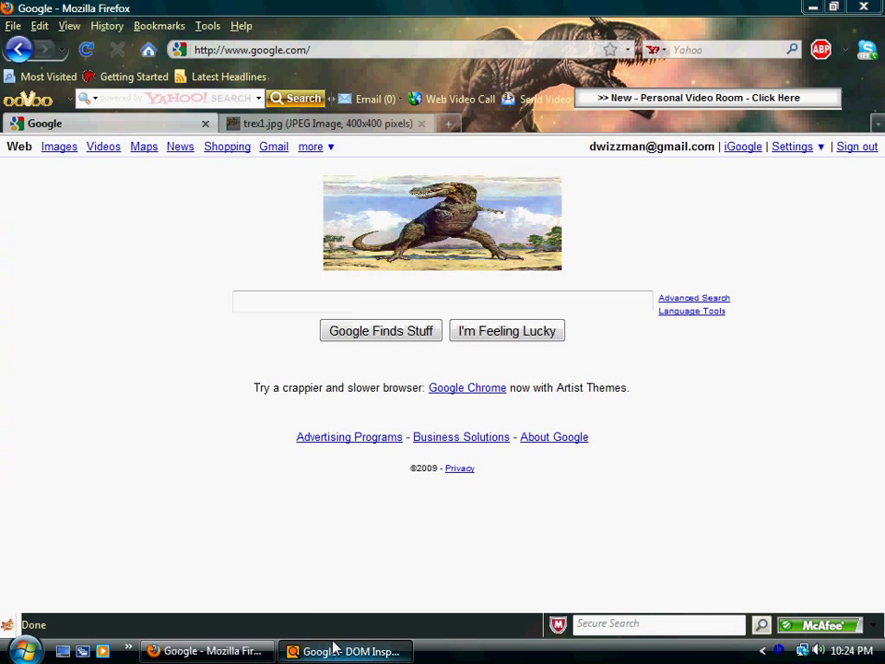
right_click(610, 455)
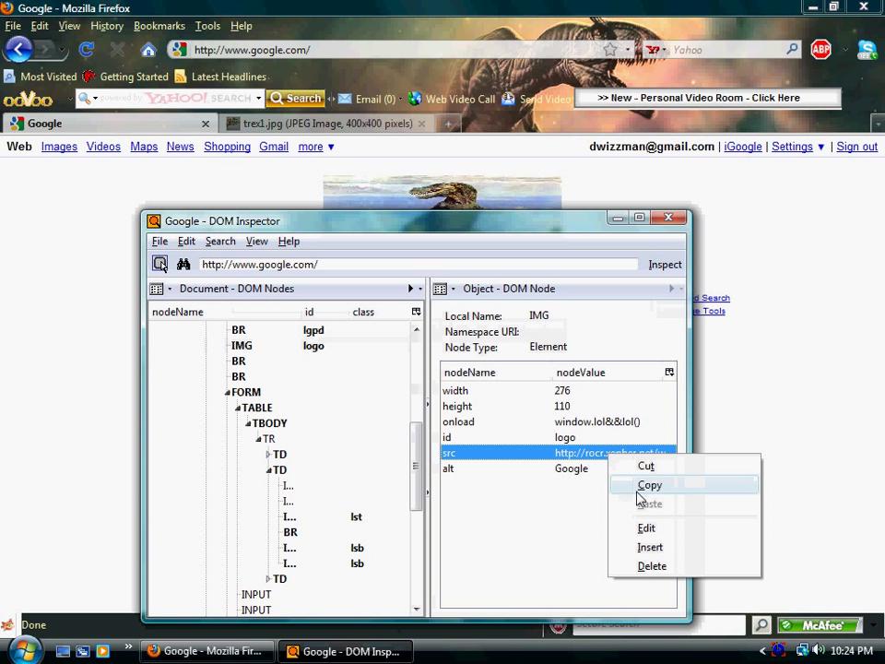
left_click(650, 530)
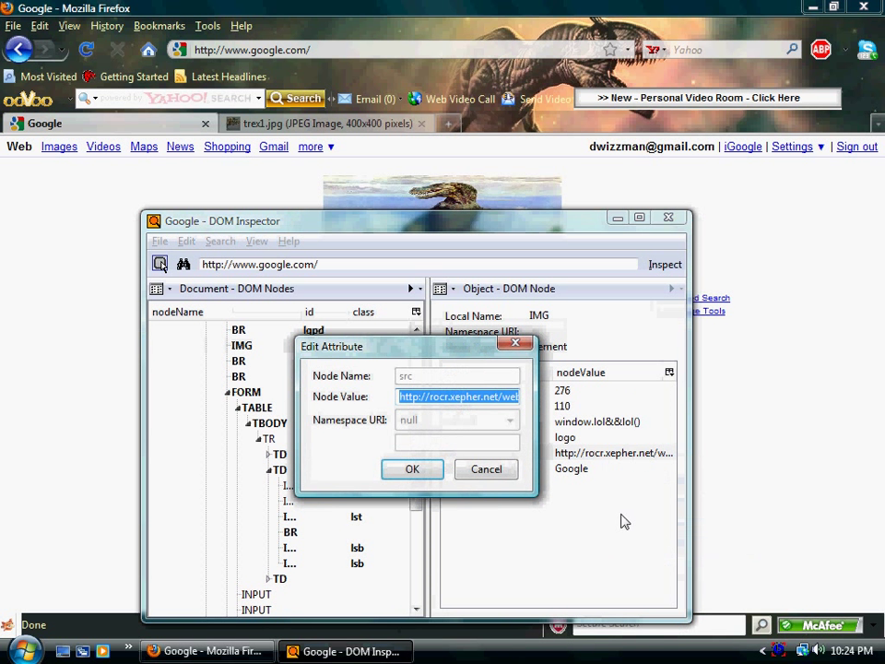
key("ctrl+v")
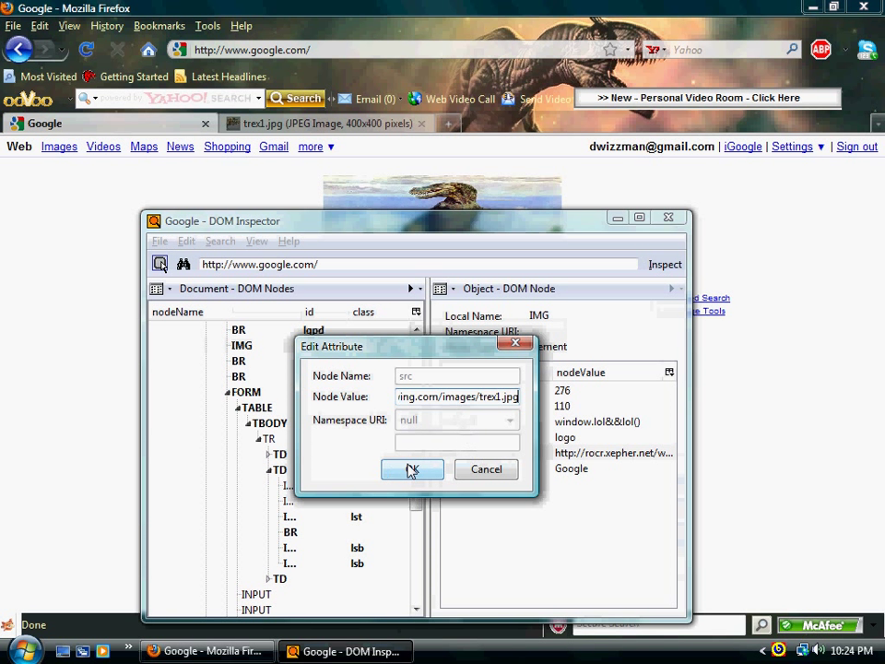
left_click(411, 469)
left_click(92, 480)
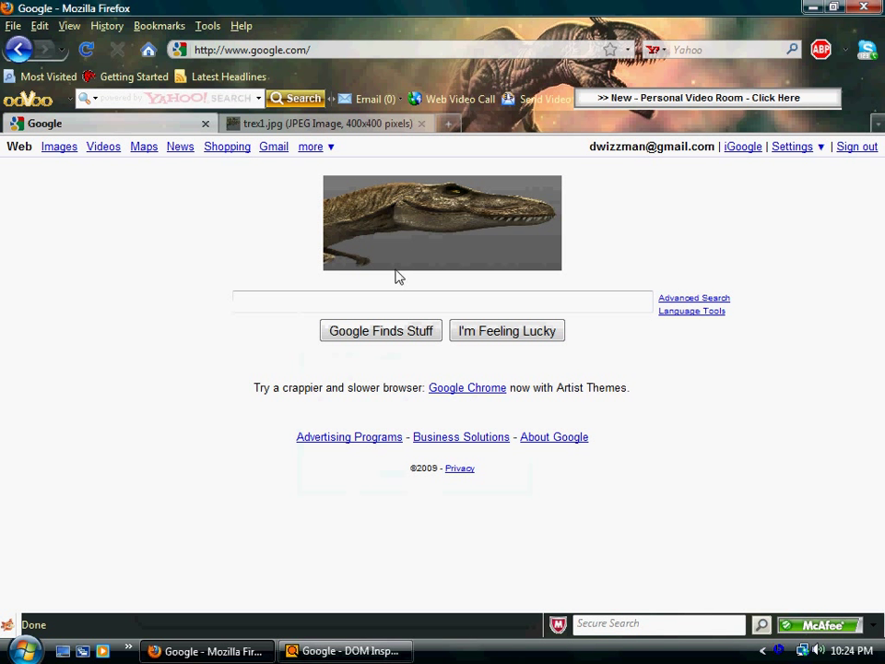
left_click(341, 651)
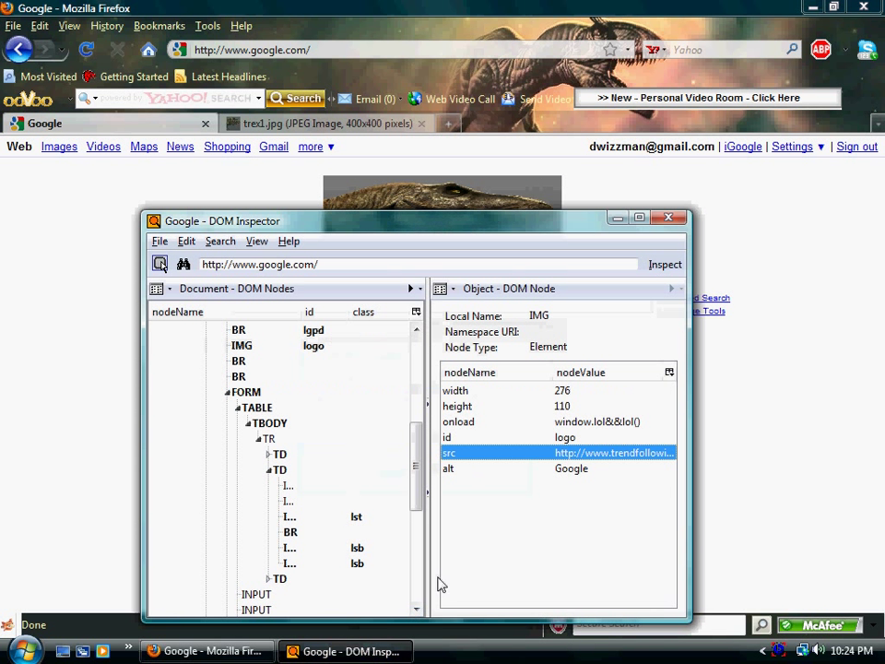
Set the T-rex logo's width and height attributes both to 300.
left_click(570, 395)
right_click(571, 394)
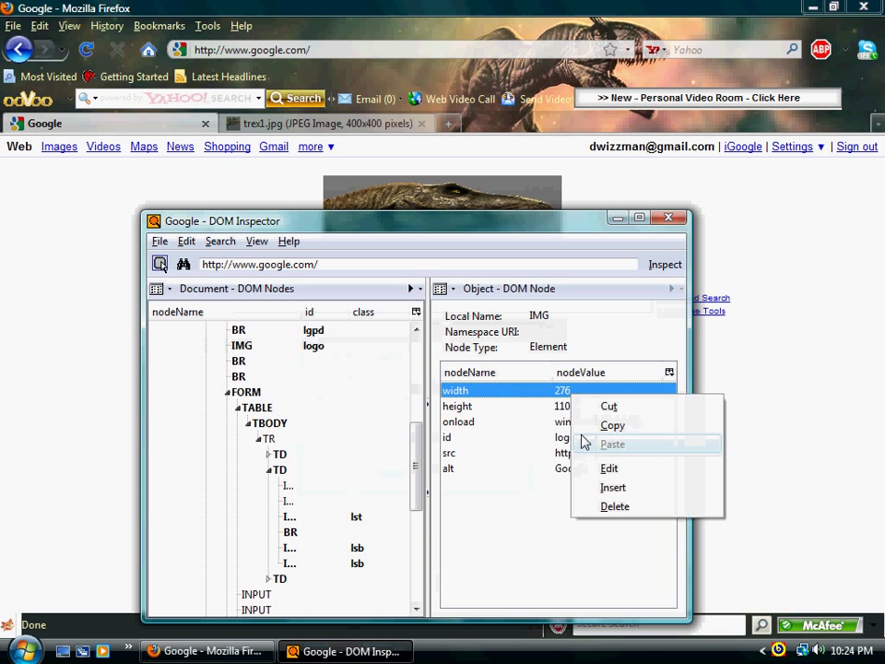
left_click(594, 469)
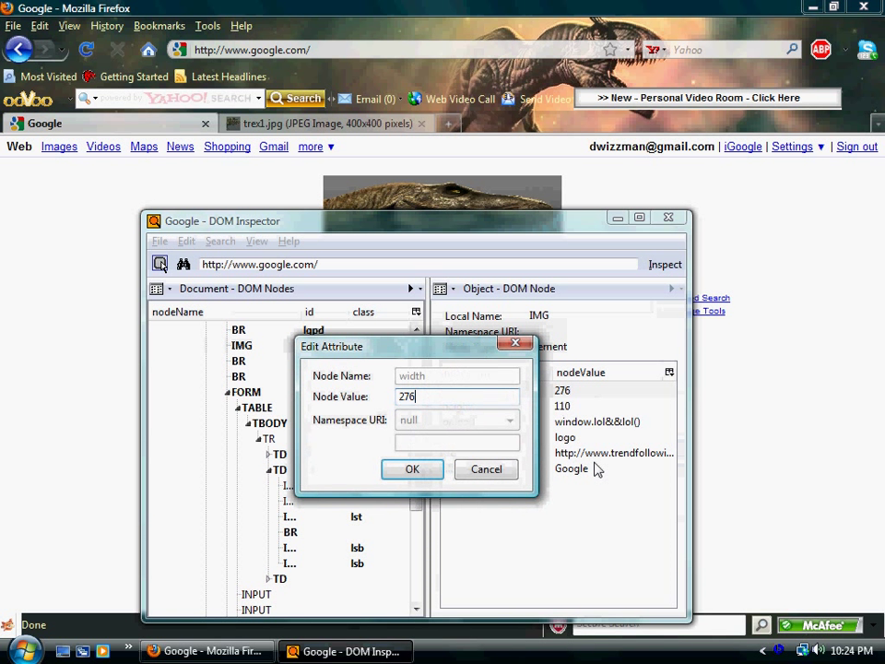
key("End")
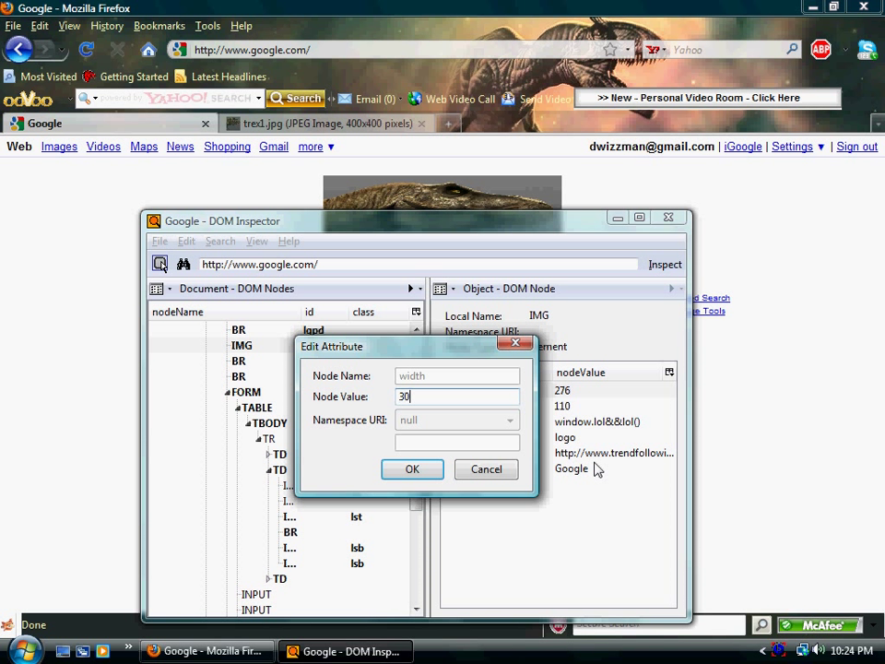
key("Return")
right_click(588, 406)
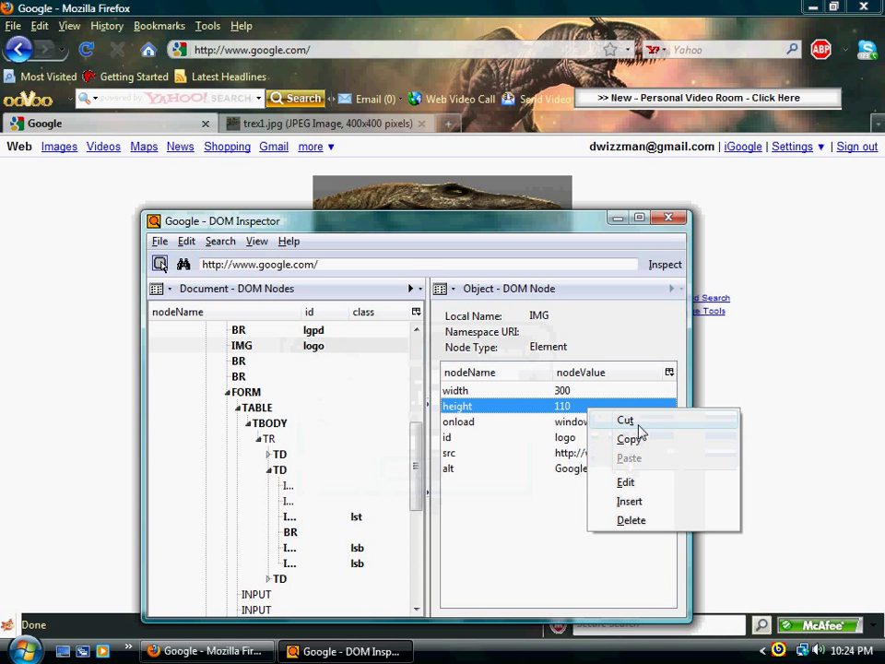
left_click(634, 483)
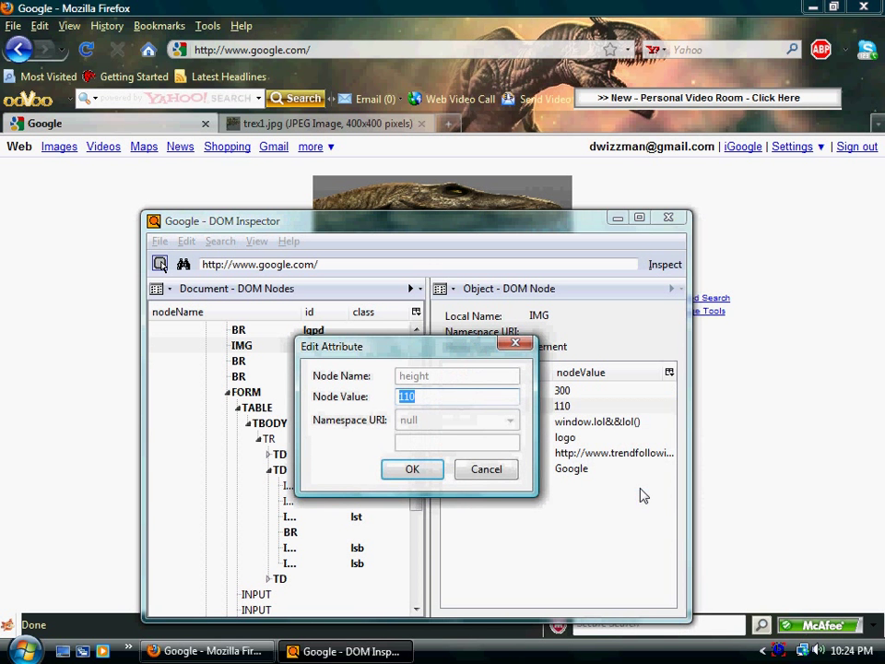
left_click(442, 474)
View the Google page, which now shows the whole enlarged T-rex head.
left_click(7, 387)
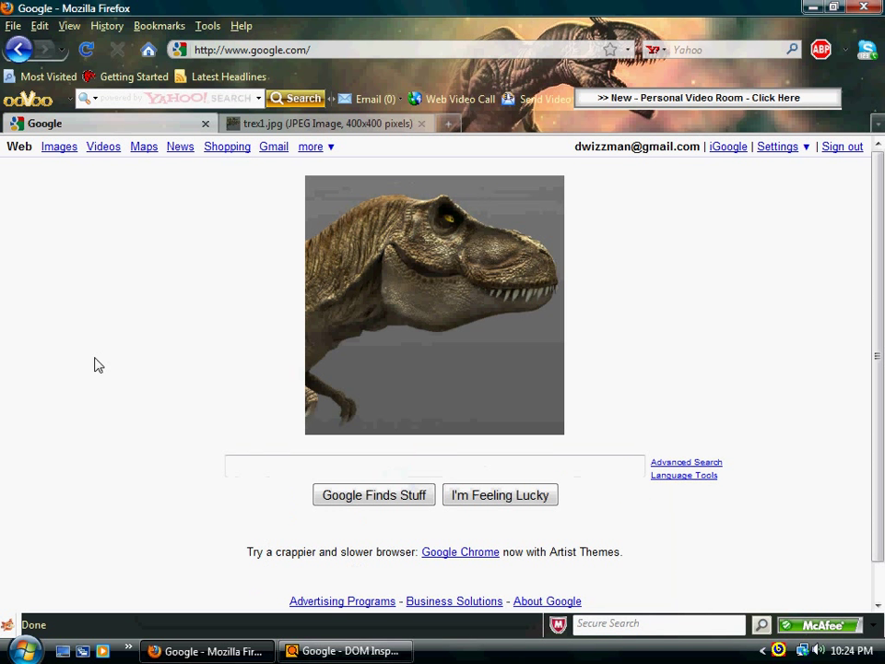
scroll(392, 519, "down", 1)
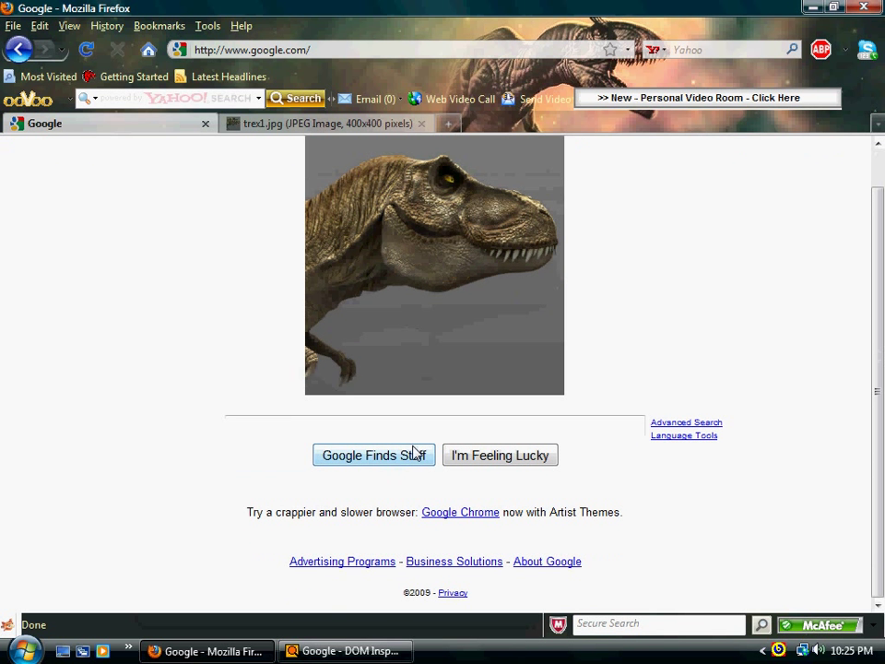
scroll(456, 496, "up", 1)
scroll(420, 499, "down", 1)
scroll(379, 364, "up", 1)
scroll(379, 362, "down", 1)
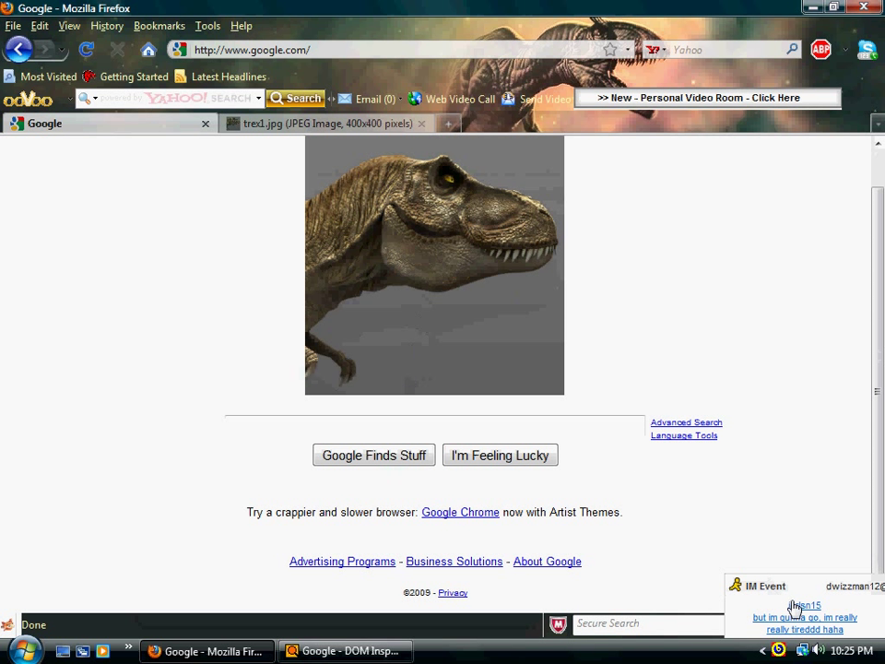
scroll(302, 572, "up", 1)
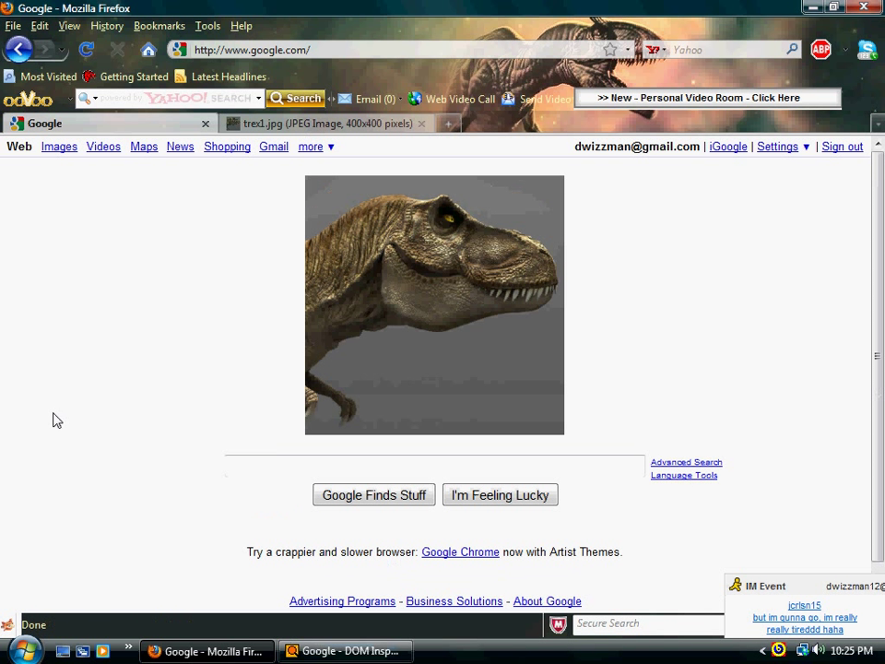
Send 'Bye' and 'D:' in the incoming AIM chat and return to the Google page.
left_click(816, 625)
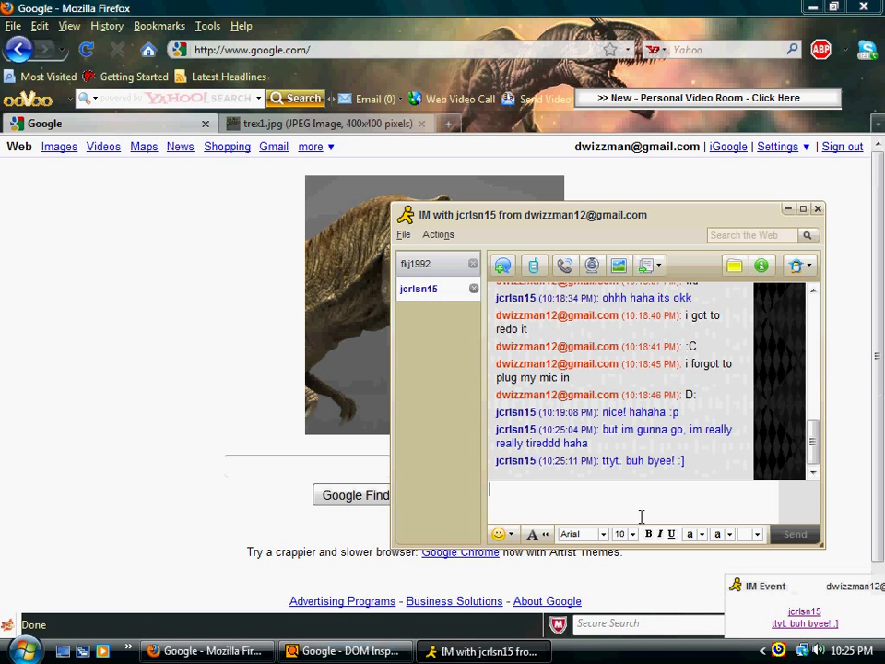
type("Bye")
key("Return")
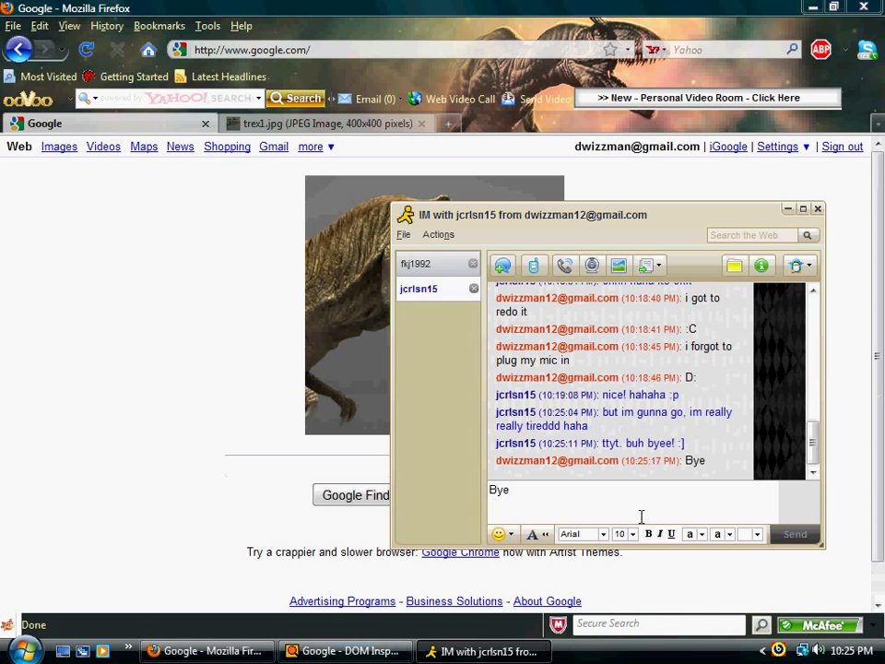
type("D:")
key("Return")
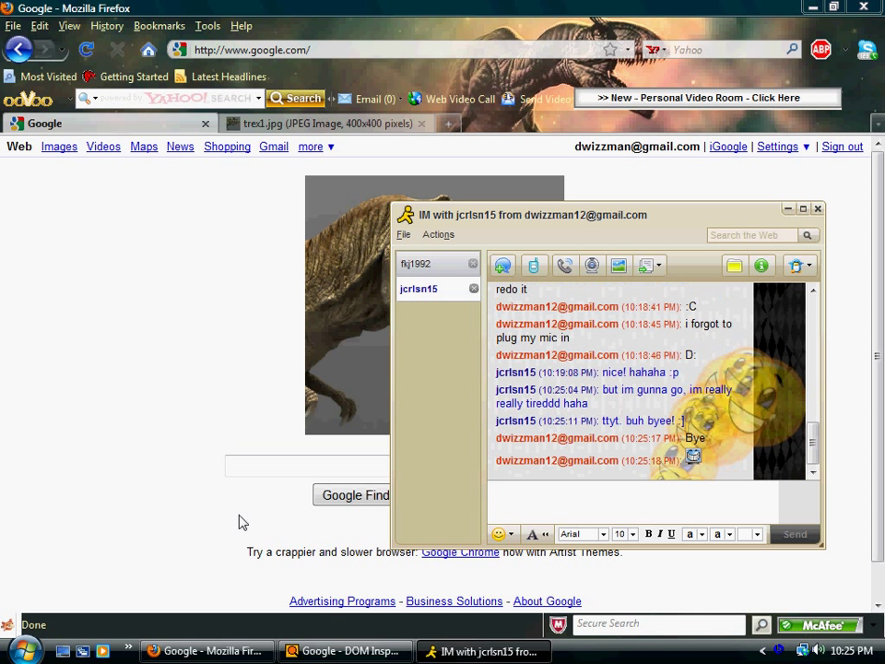
left_click(81, 522)
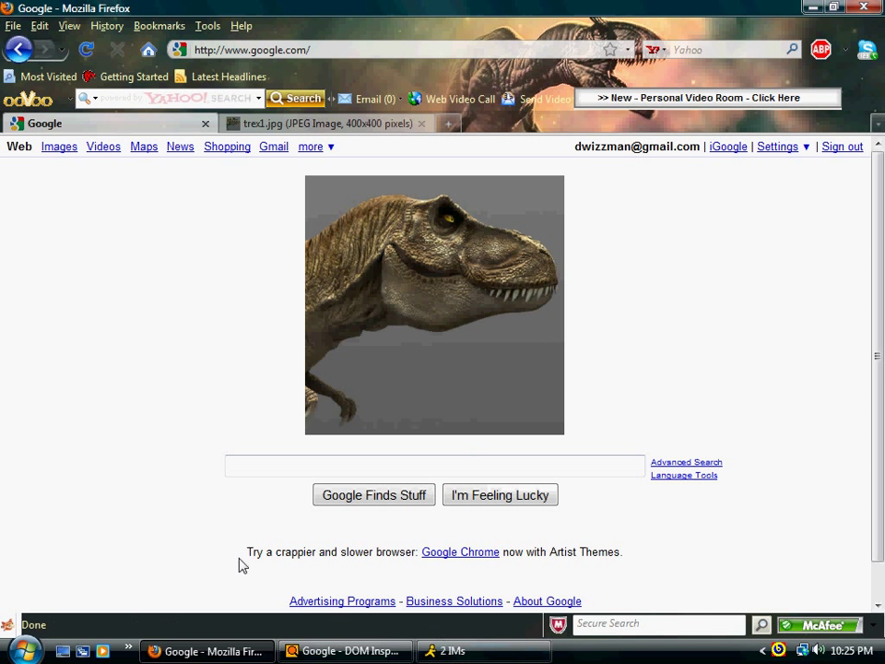
Reload Google with F5 to discard the live edits, with DOM Inspector brought forward.
scroll(236, 550, "down", 1)
scroll(255, 537, "up", 1)
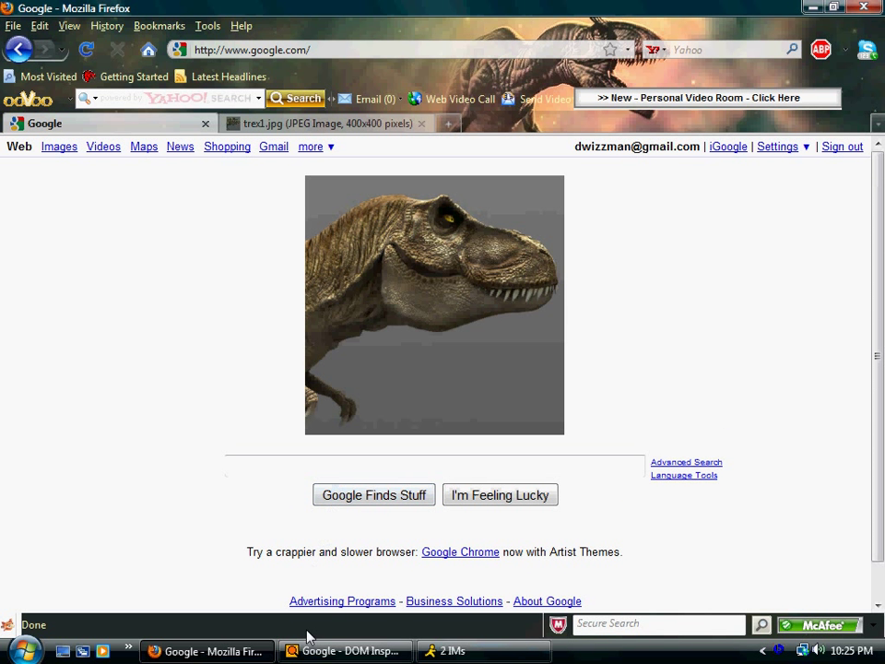
key("alt+Tab")
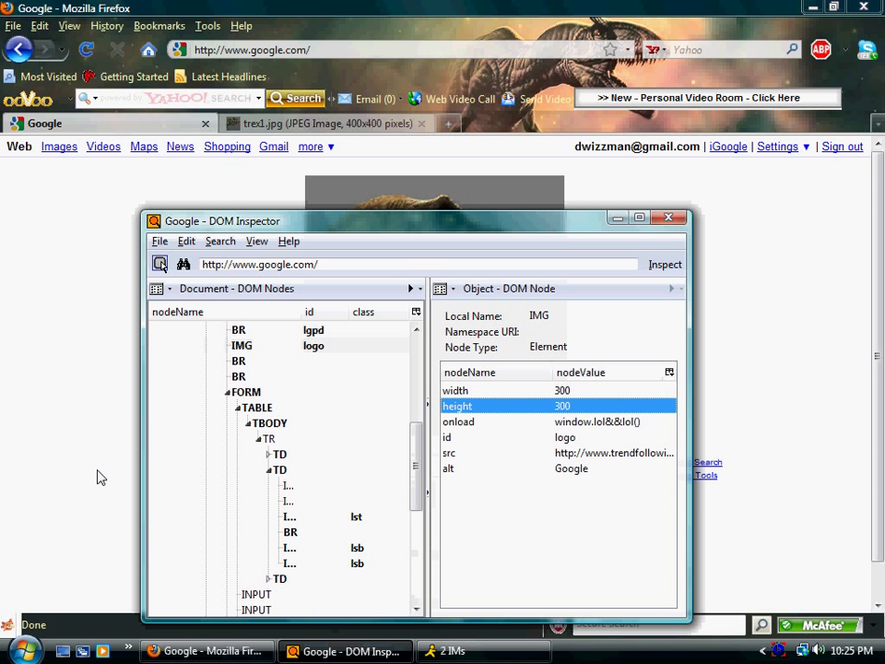
key("alt+Tab")
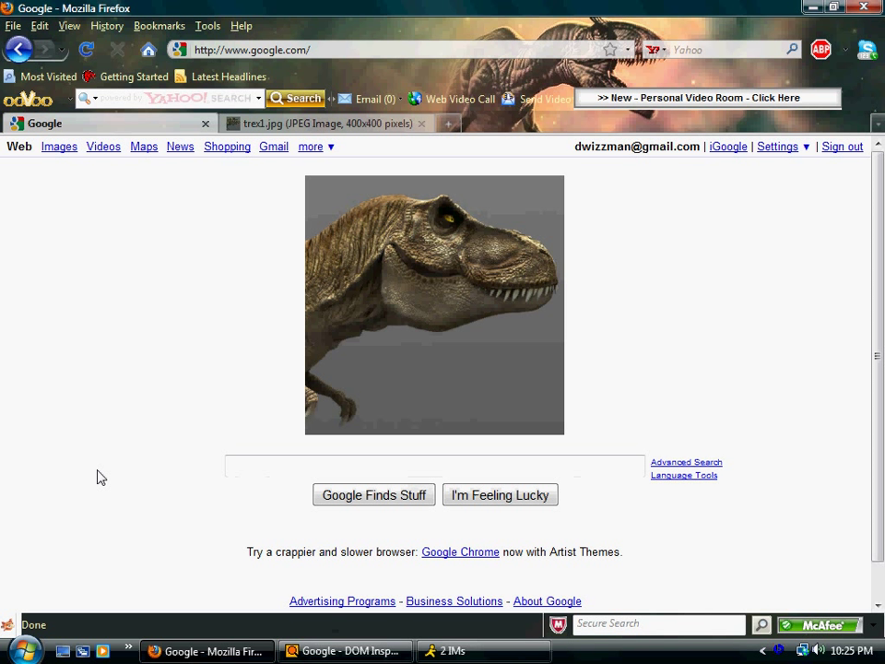
key("F5")
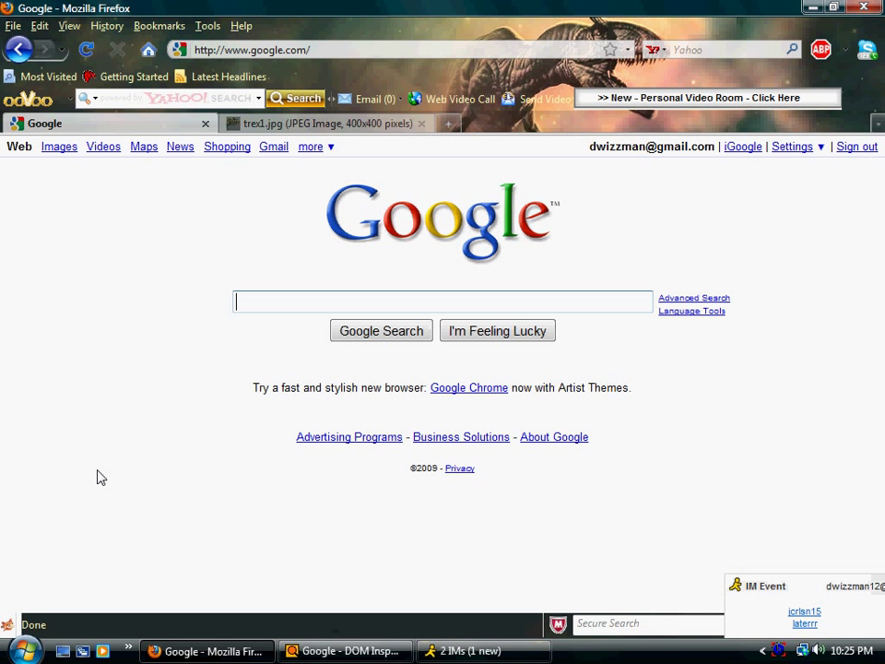
left_click(365, 650)
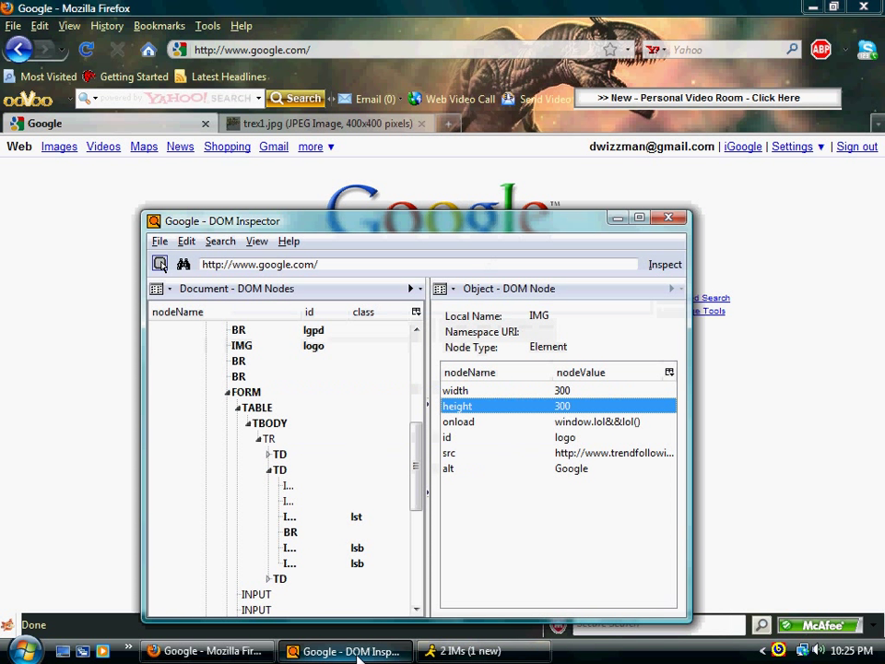
Send a goodbye reply in the reopened AIM chat and close the chat window.
left_click(65, 512)
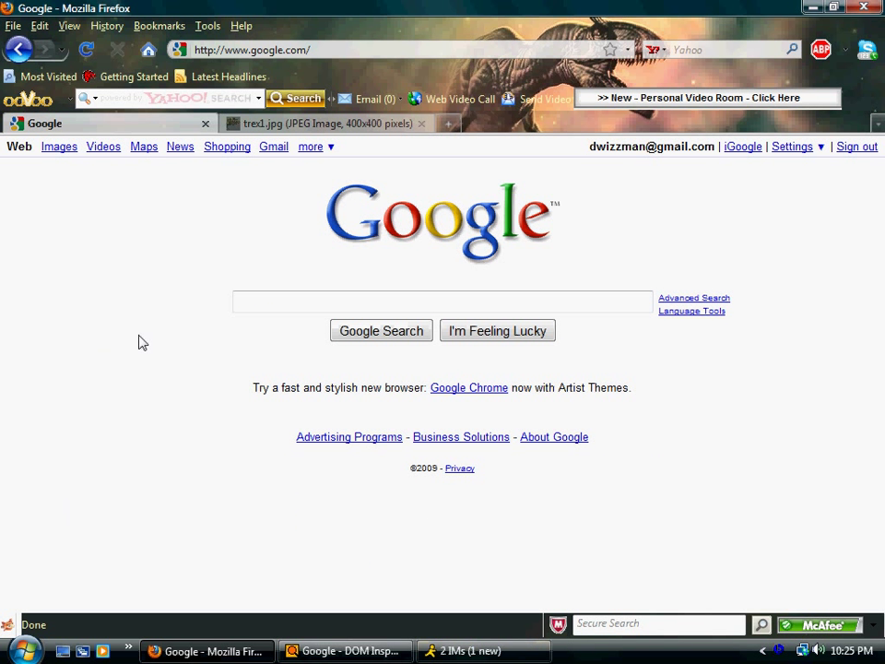
left_click(509, 651)
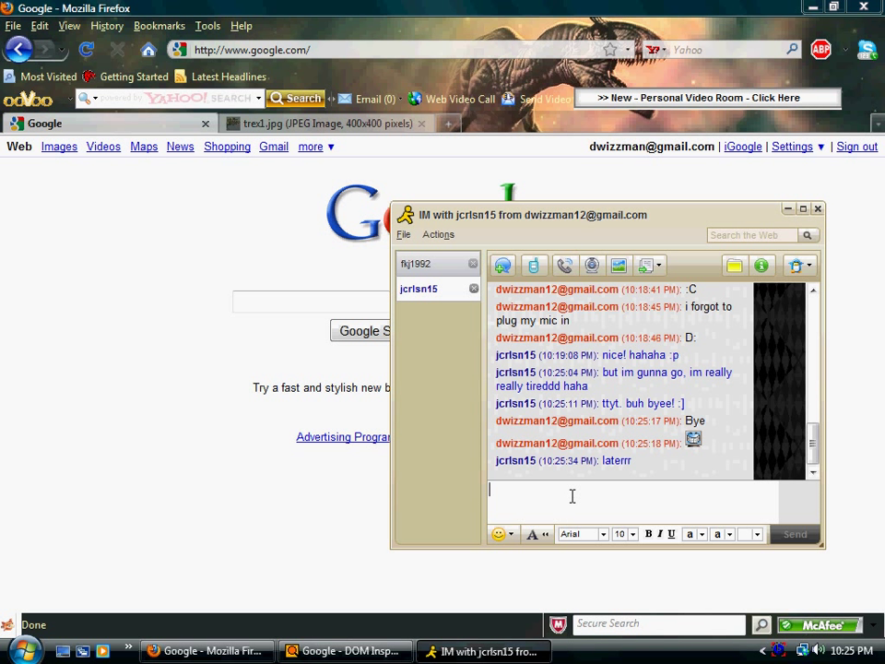
type("bye, see u wednesday")
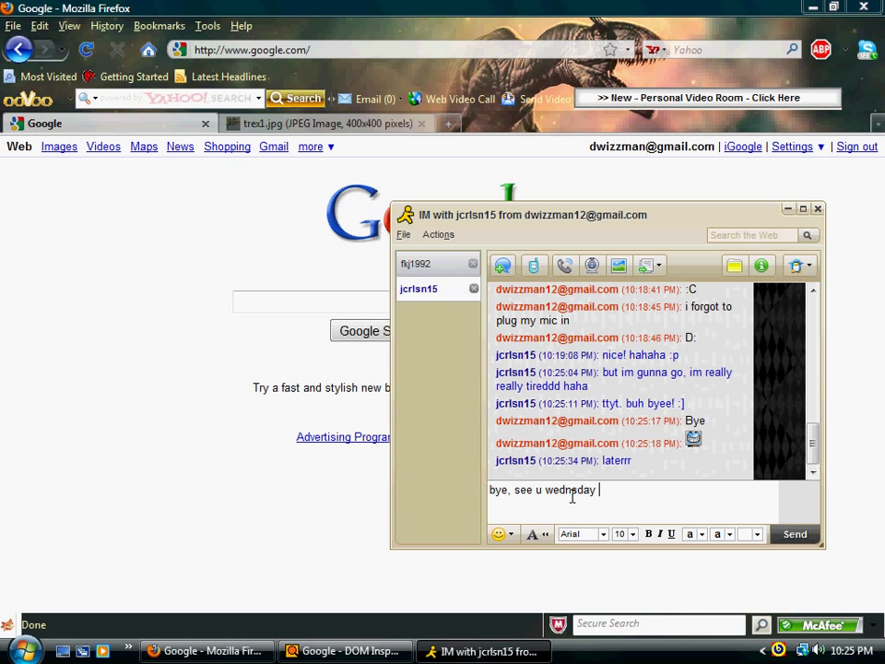
key("Return")
key("Escape")
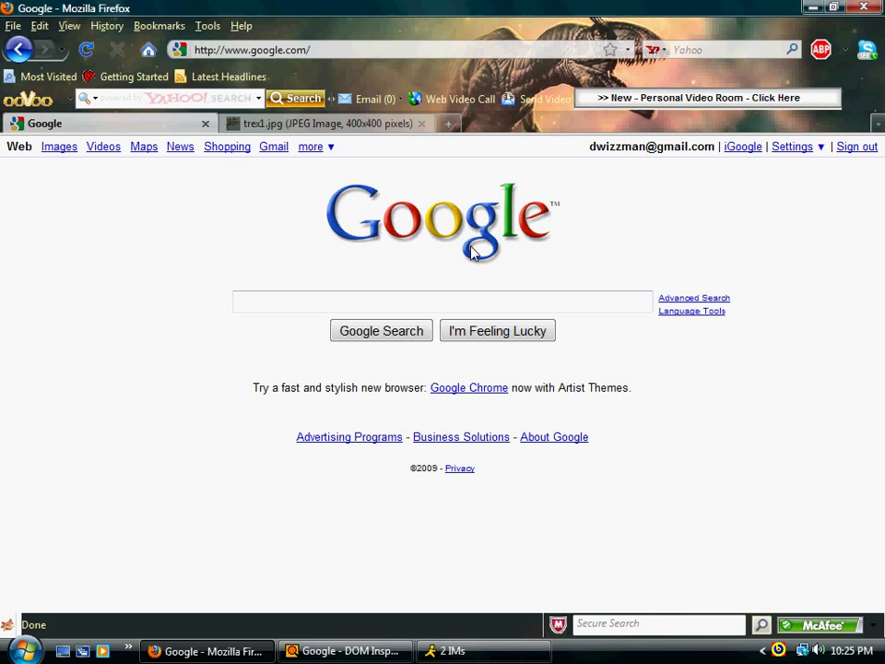
Turn on node picking, move the inspector aside, and test the I'm Feeling Lucky button.
left_click(343, 651)
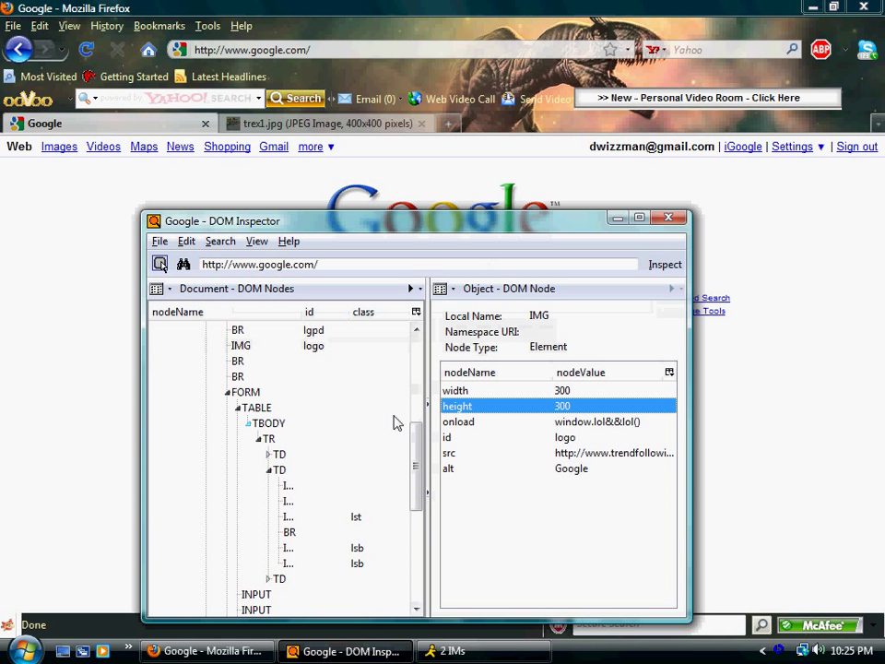
left_click(123, 446)
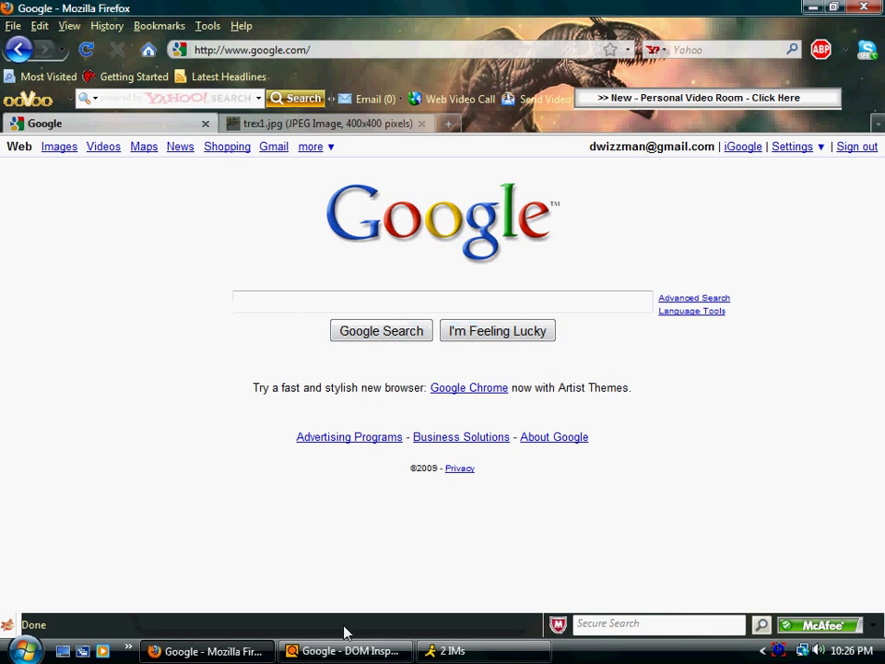
key("alt+Tab")
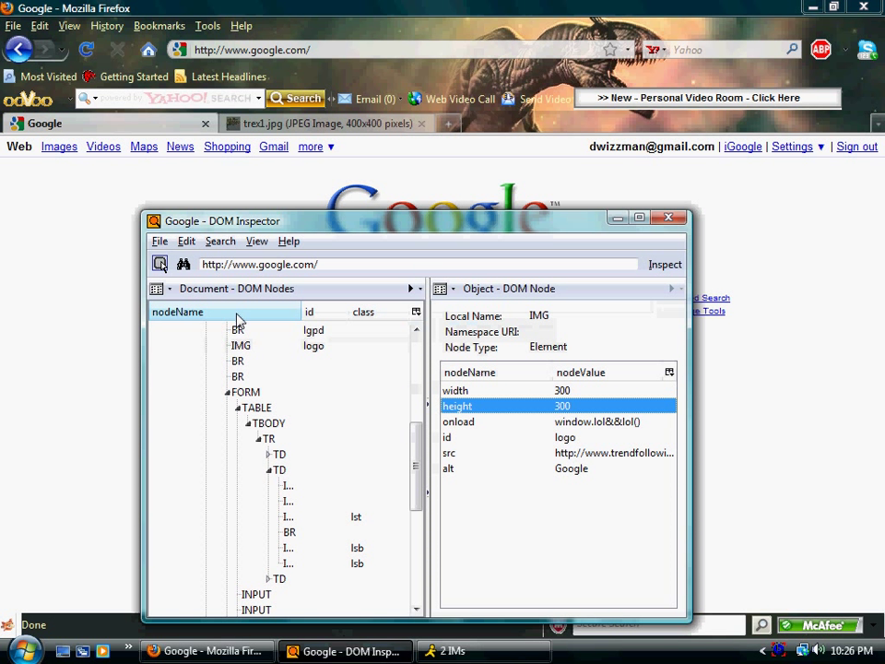
left_click(162, 264)
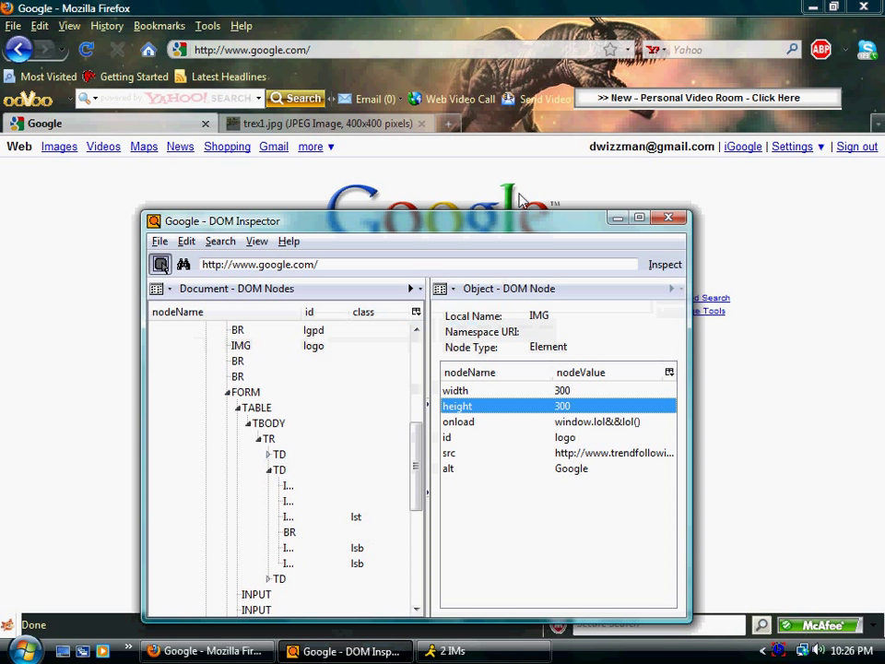
left_click_drag(502, 221, 491, 418)
left_click(513, 330)
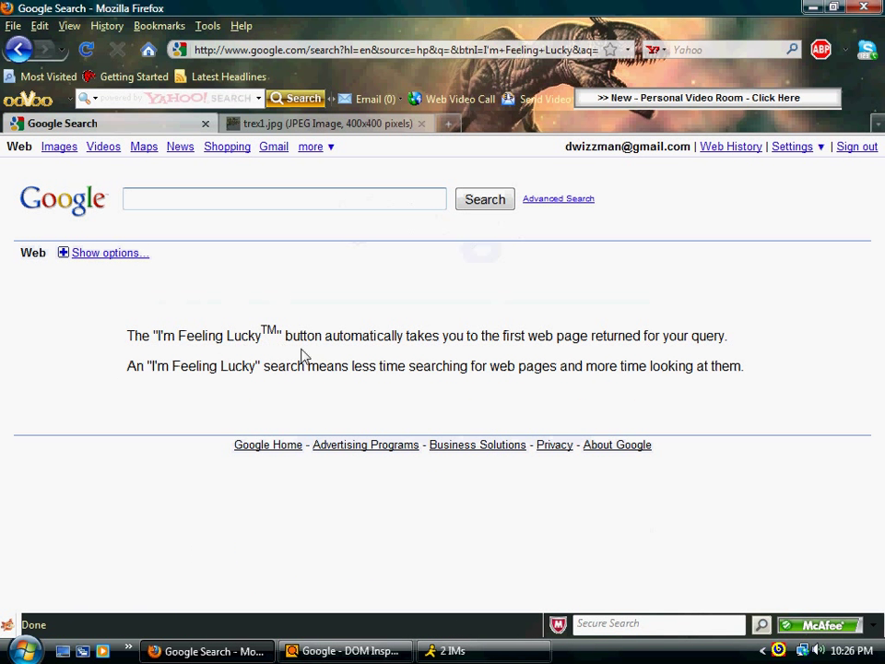
left_click(20, 48)
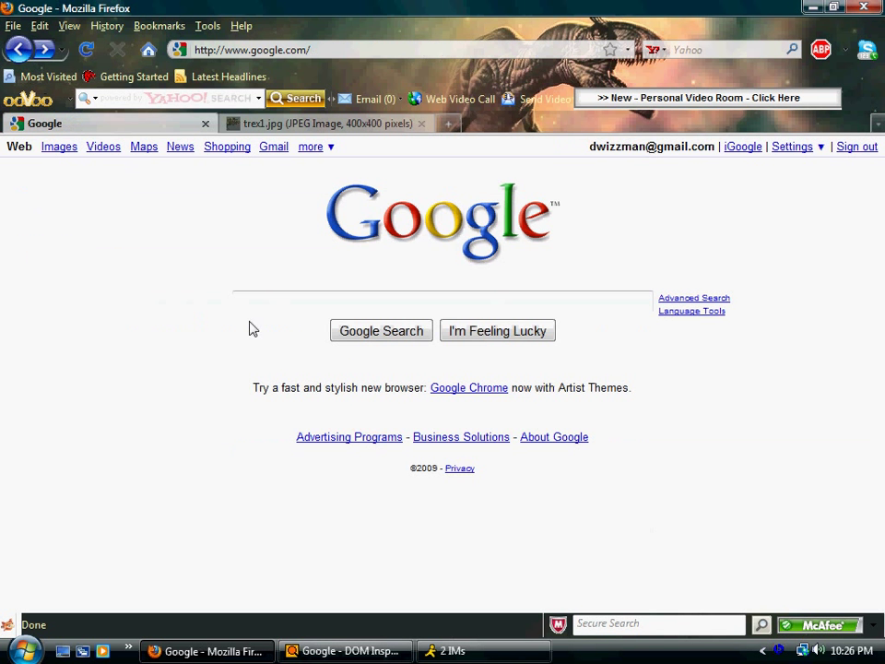
Pick the I'm Feeling Lucky button with Inspect, opening Google's Feeling Lucky explanation page.
left_click(341, 651)
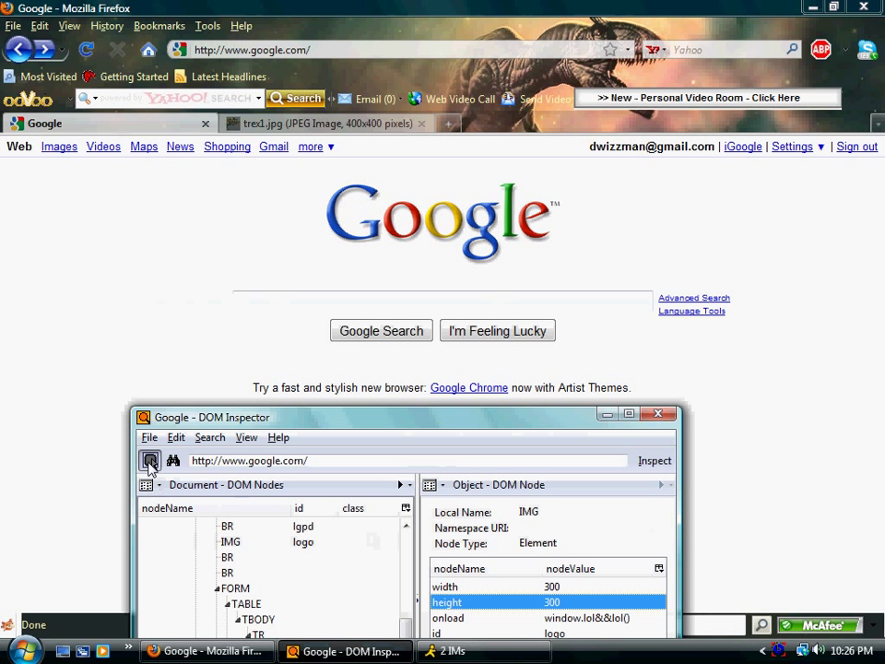
left_click(148, 460)
left_click(486, 338)
left_click(486, 337)
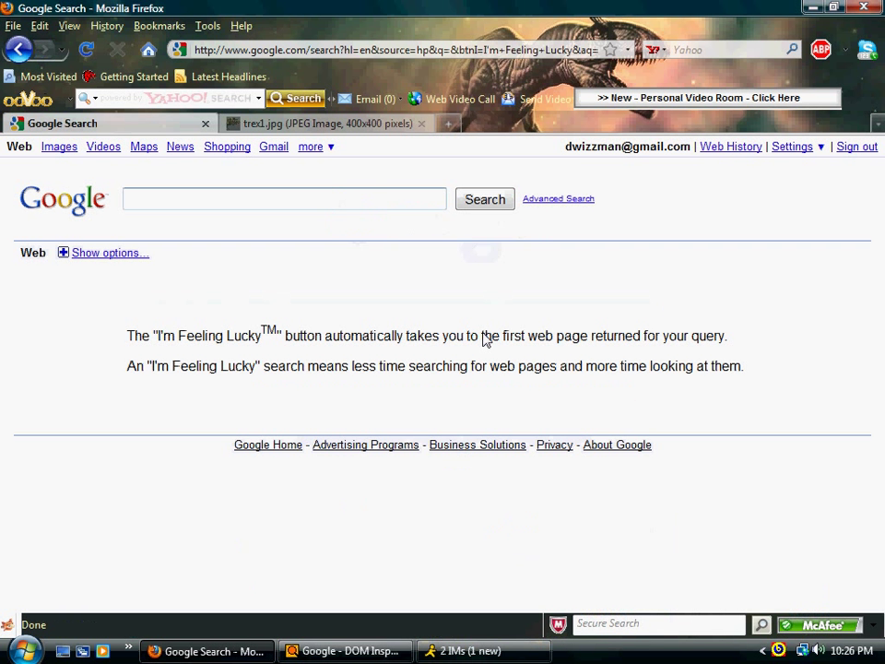
Return to the Google homepage and select the BR node in DOM Inspector's tree.
left_click(336, 651)
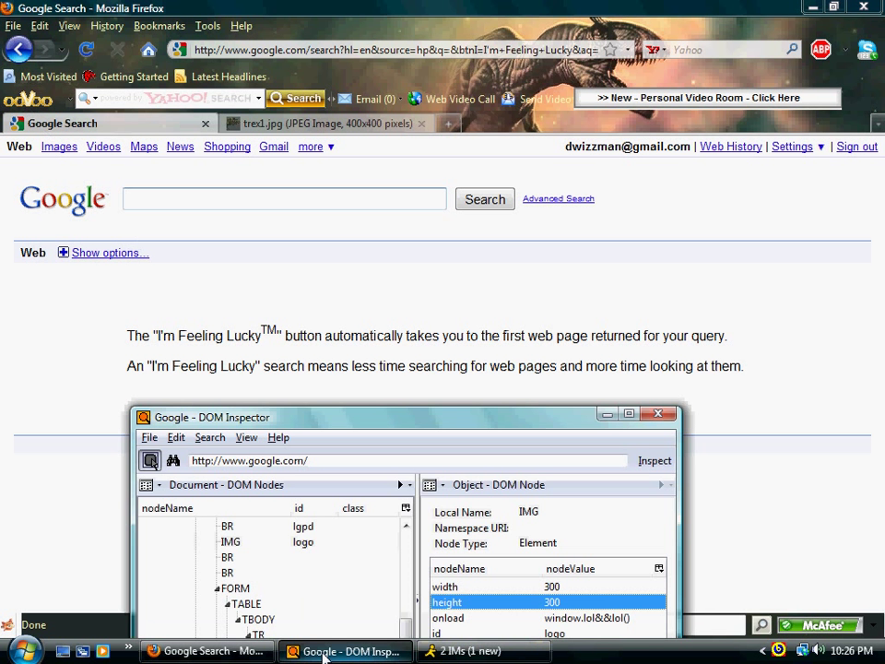
left_click_drag(385, 366, 126, 395)
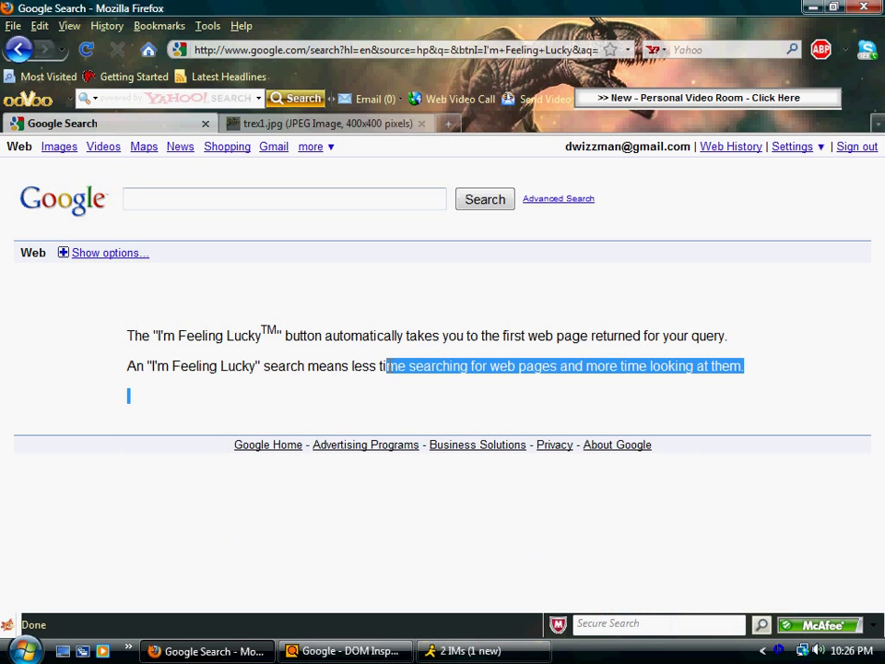
left_click(334, 608)
left_click(18, 52)
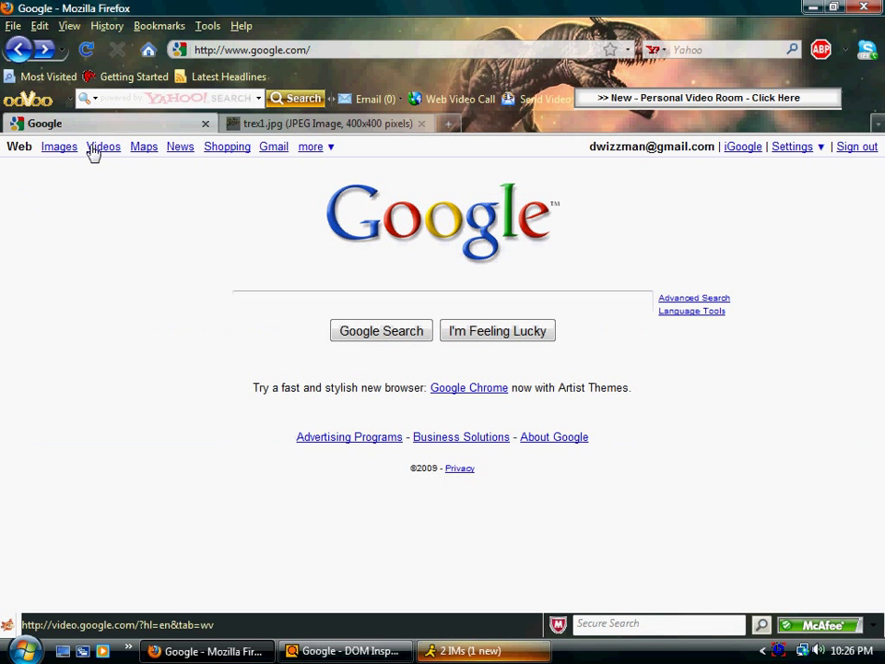
key("alt+Tab")
left_click(319, 573)
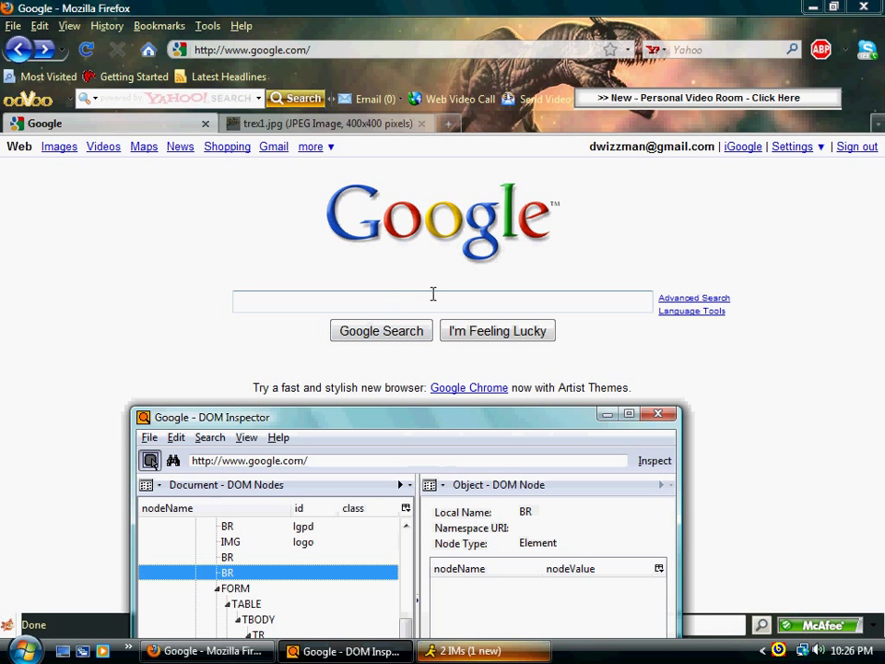
Test the I'm Feeling Lucky and Google Chrome links, return to Google, and close DOM Inspector.
left_click(498, 331)
left_click(18, 50)
left_click(404, 651)
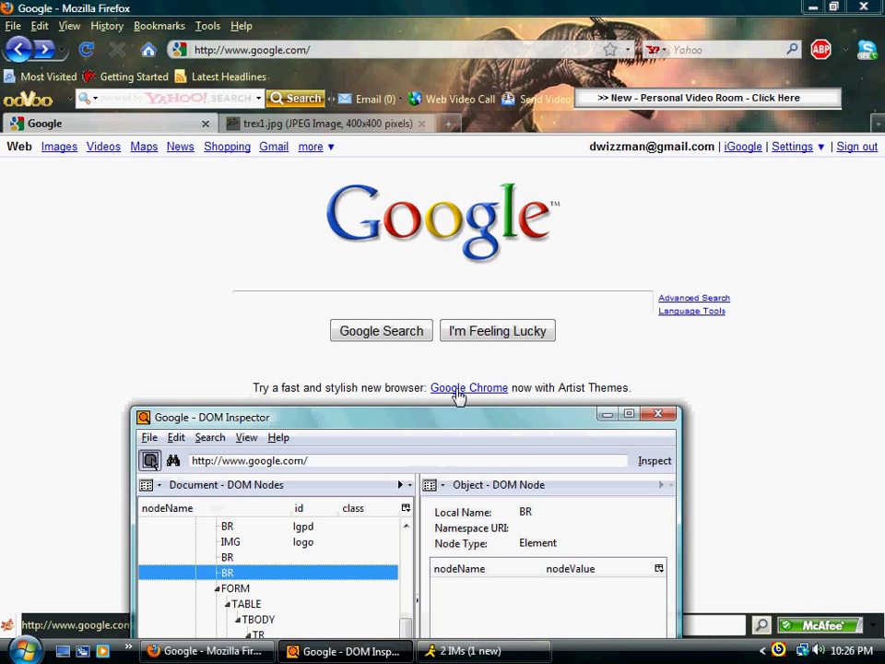
left_click(472, 388)
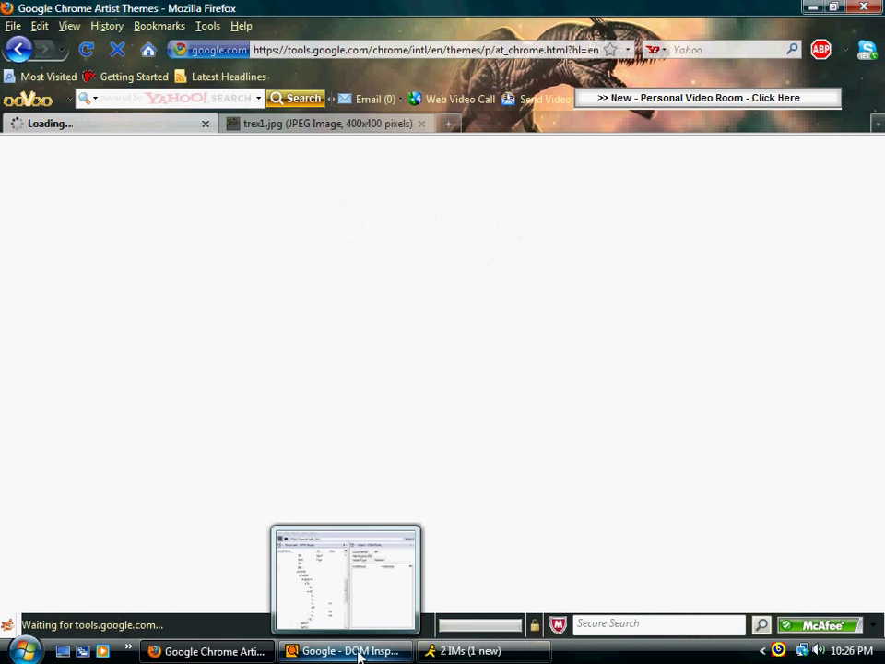
left_click(18, 50)
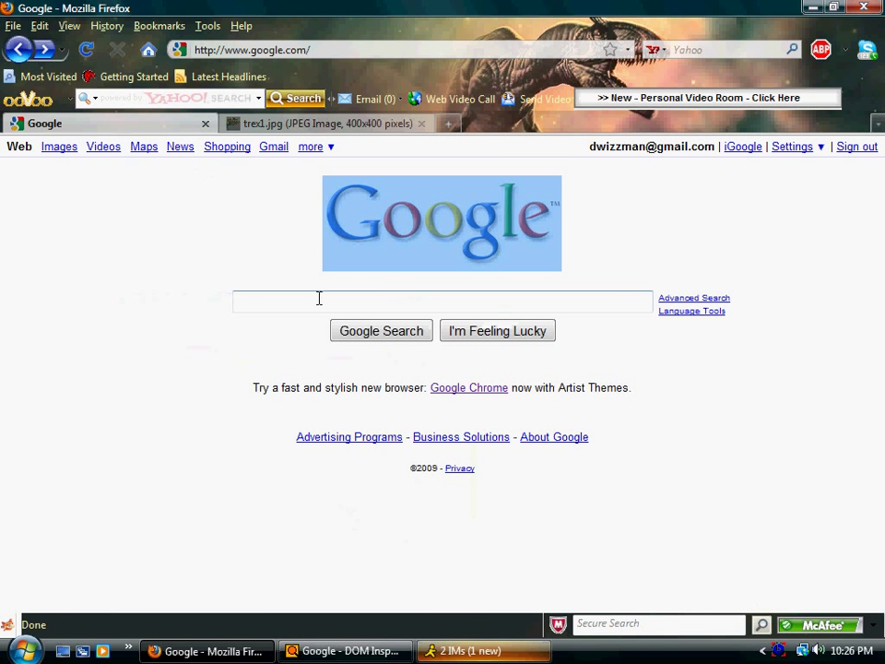
left_click(341, 651)
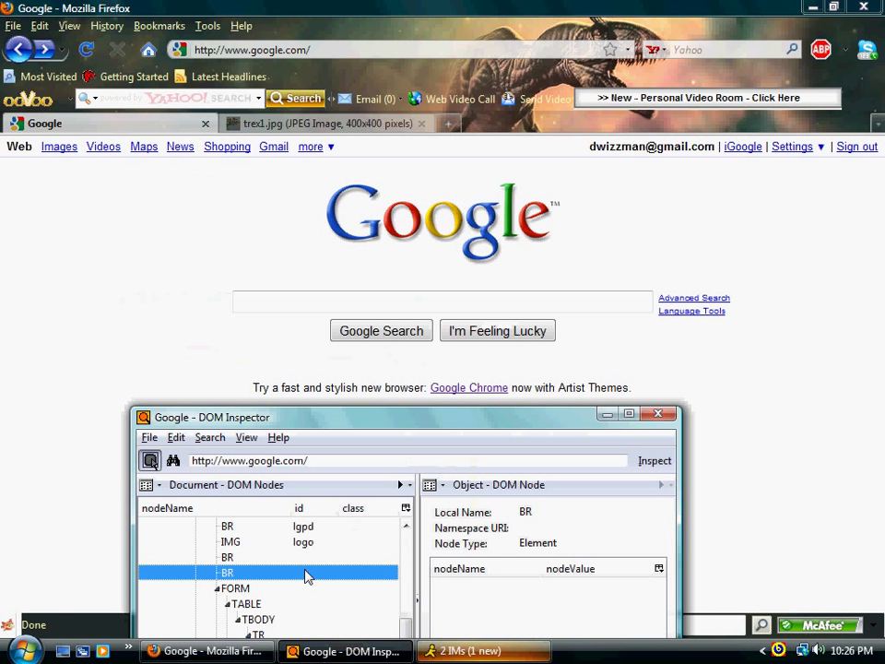
left_click(658, 413)
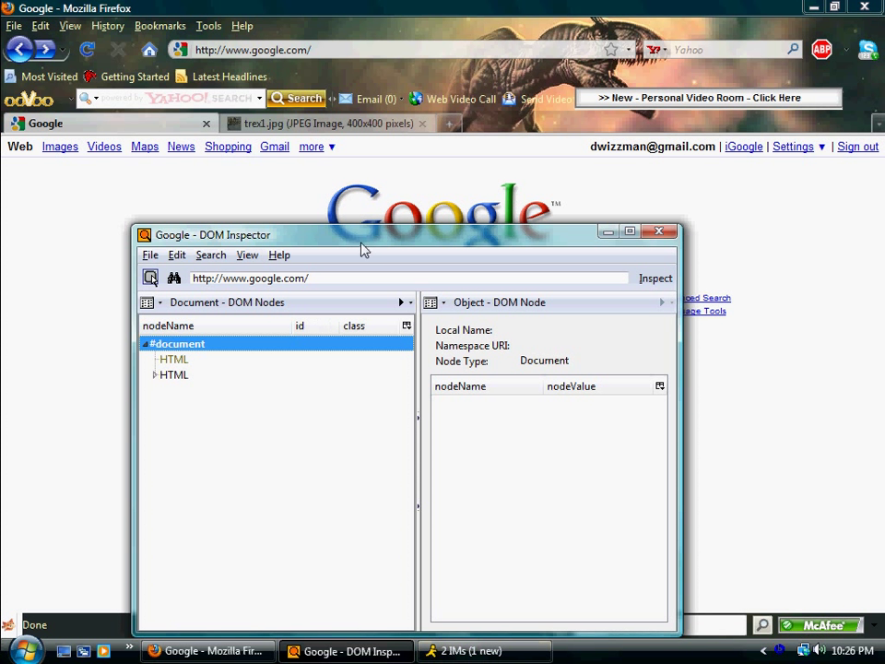
Inspect the I'm Feeling Lucky button's INPUT node, repositioning the inspector window.
left_click_drag(332, 249, 330, 421)
left_click(489, 348)
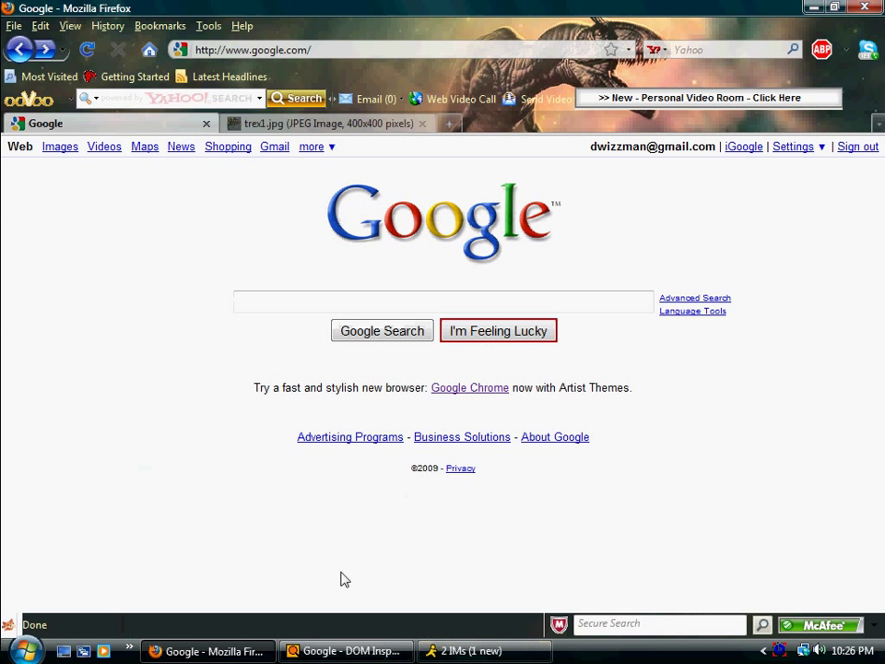
left_click(406, 655)
left_click_drag(289, 410, 364, 227)
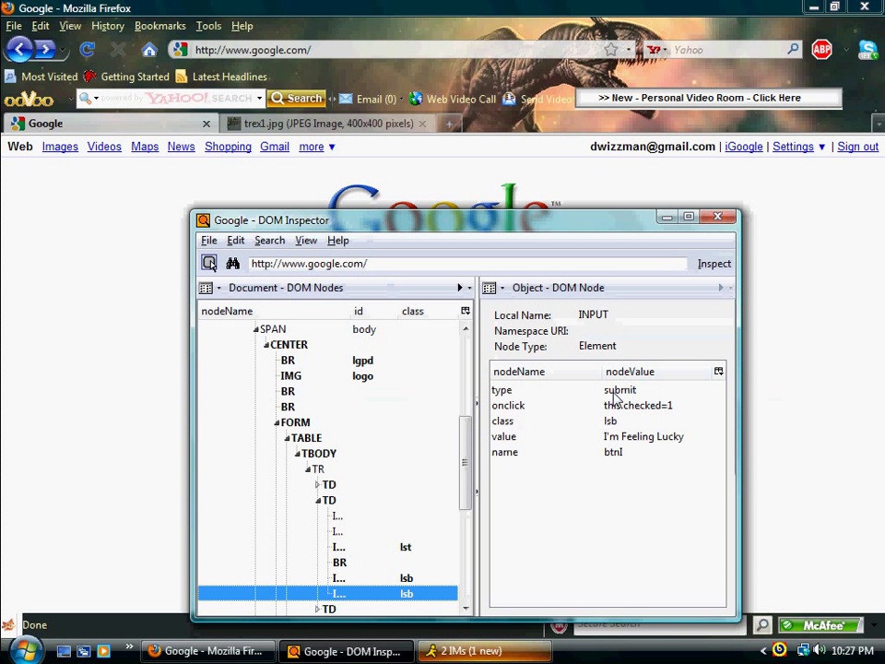
Delete the button's type attribute, leaving onclick, class, value and name.
right_click(612, 420)
left_click(551, 481)
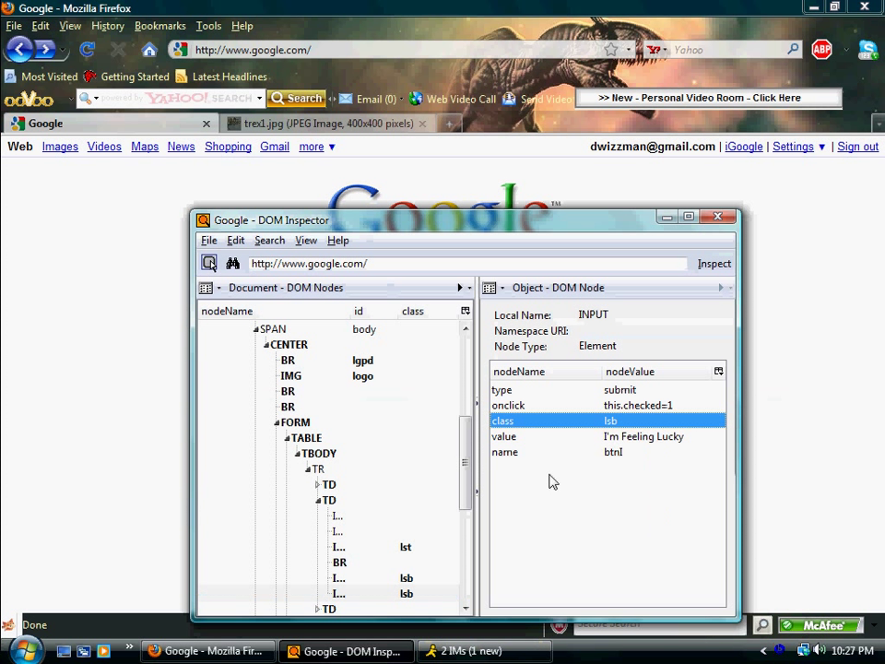
right_click(632, 395)
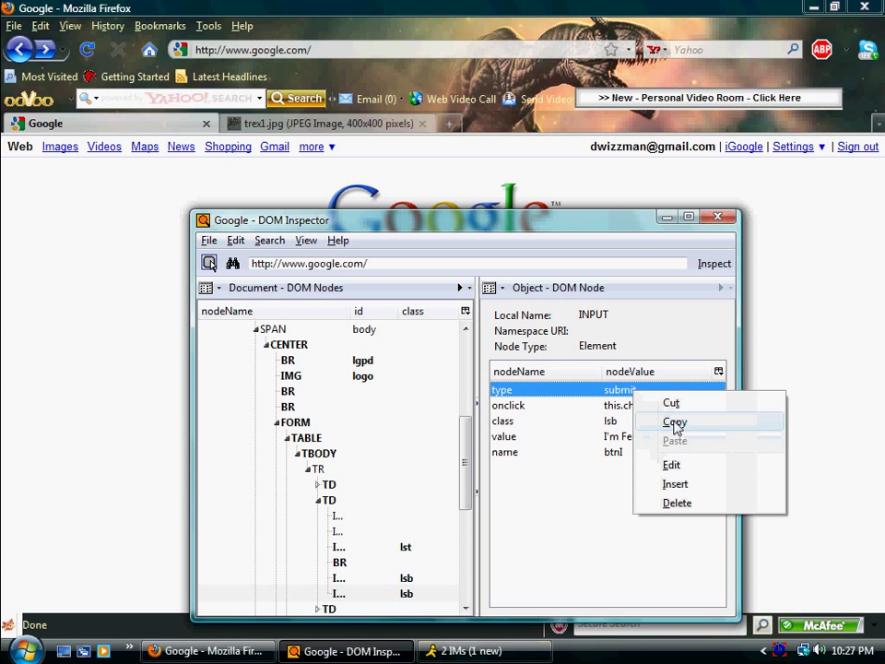
left_click(678, 503)
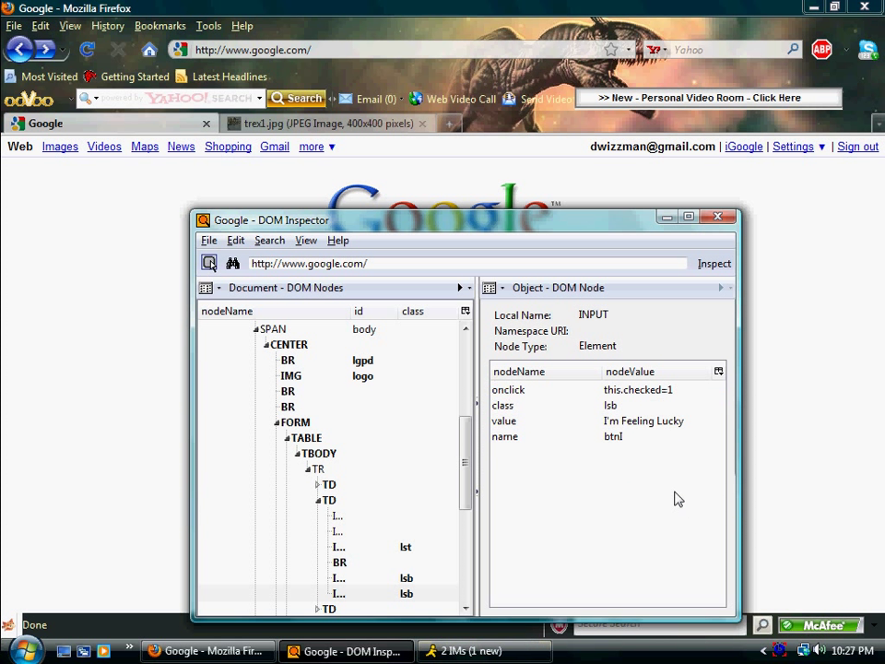
right_click(625, 440)
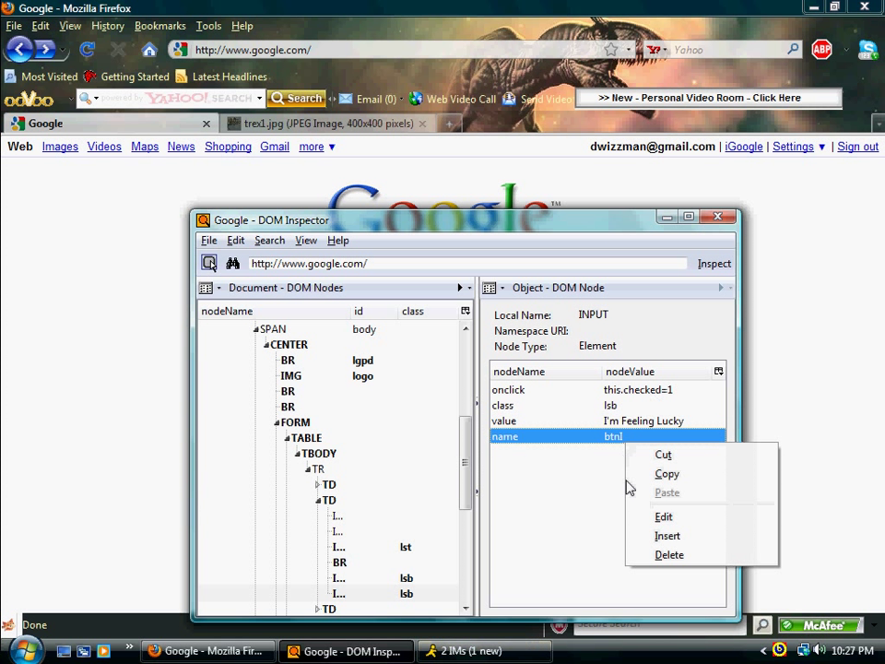
Insert a new attribute named href on the I'm Feeling Lucky button.
left_click(674, 532)
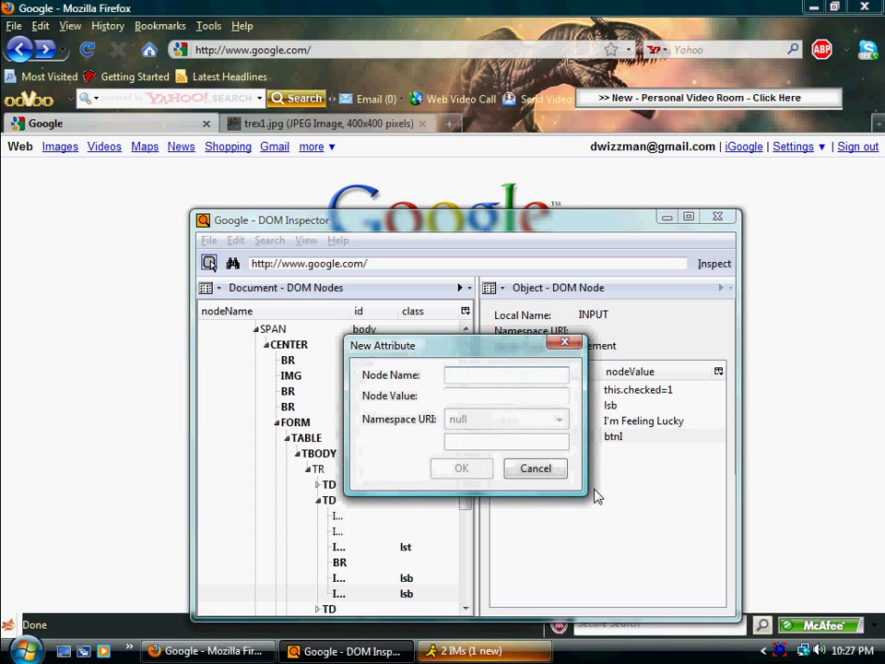
left_click_drag(492, 358, 567, 454)
type("H")
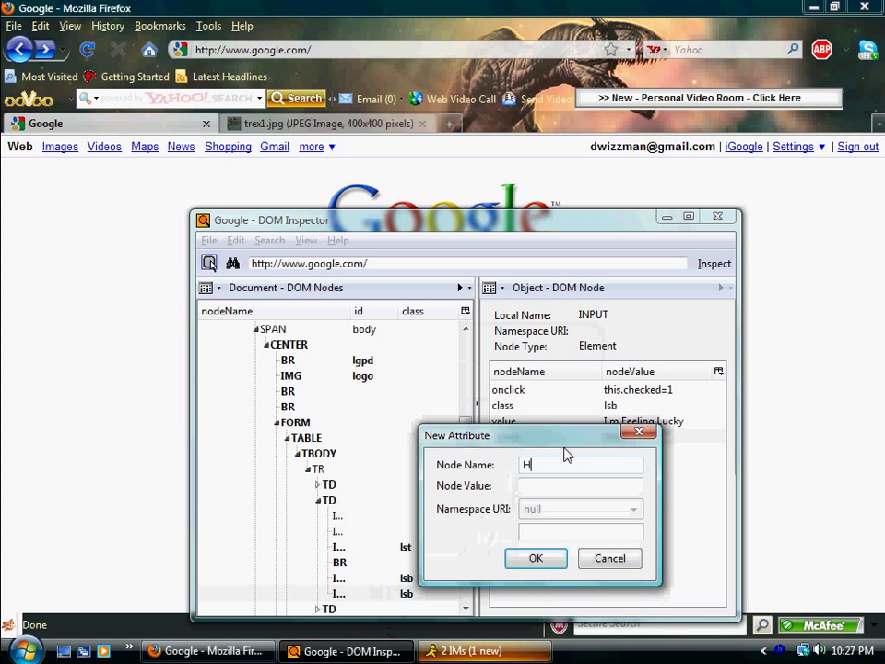
type("Re")
key("BackSpace")
type("ref")
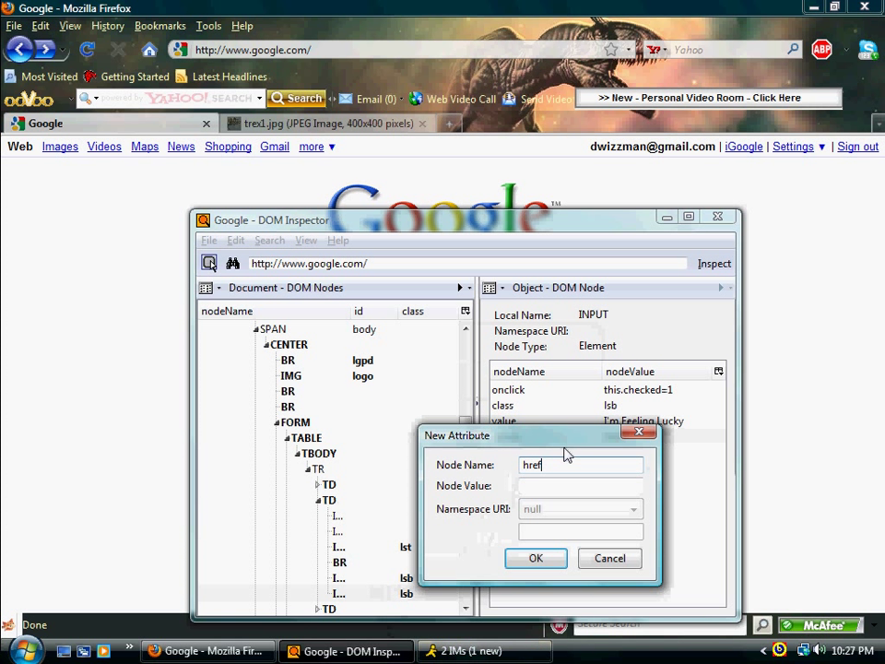
left_click(549, 559)
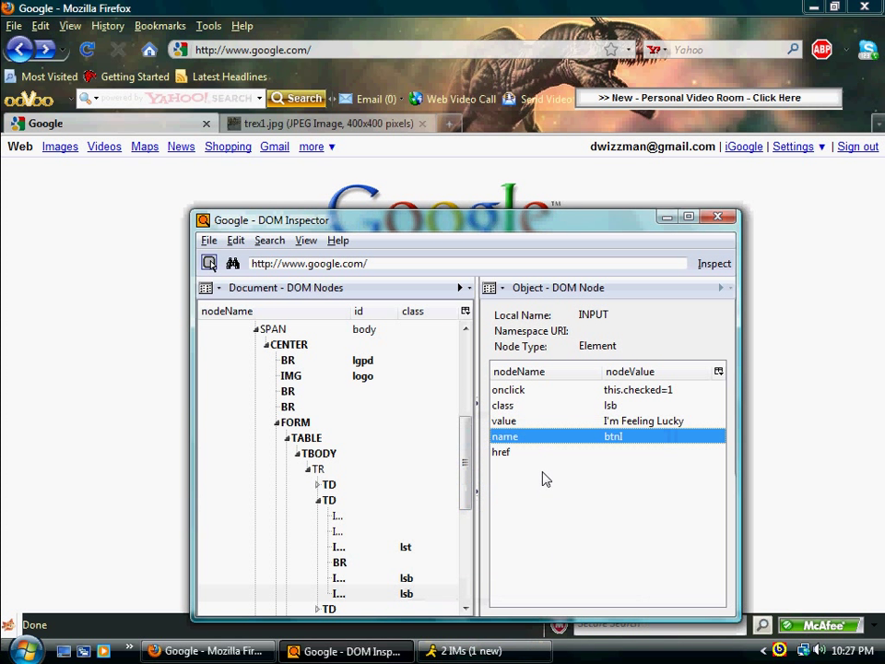
Set the href value to the trex1.jpg image address from the T-rex tab.
left_click(513, 455)
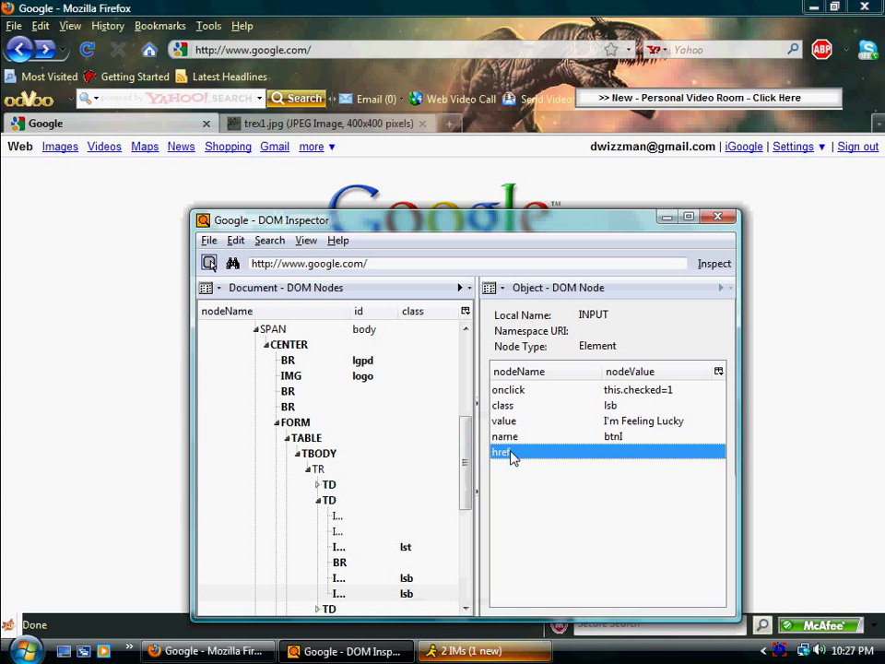
right_click(626, 456)
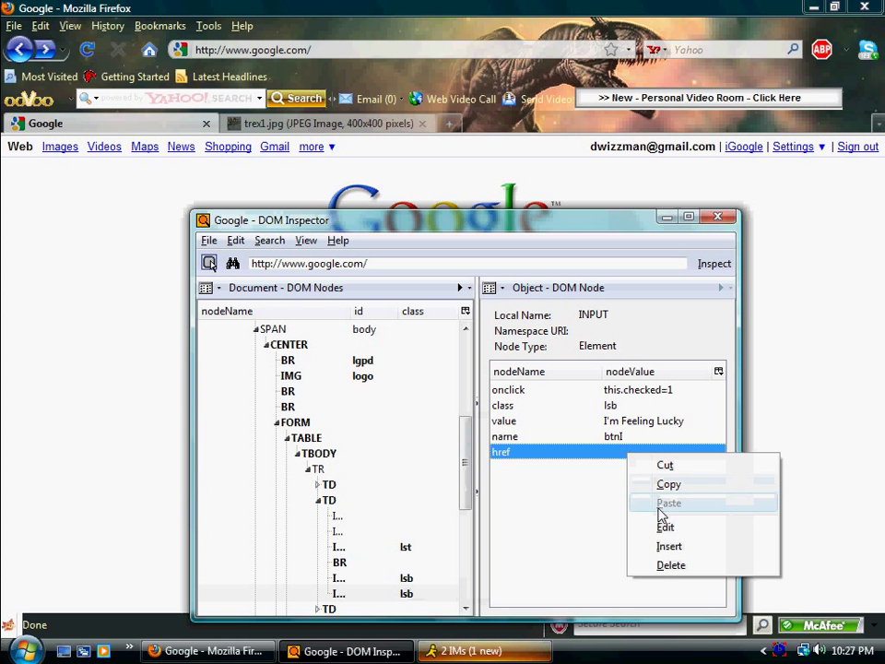
left_click(641, 529)
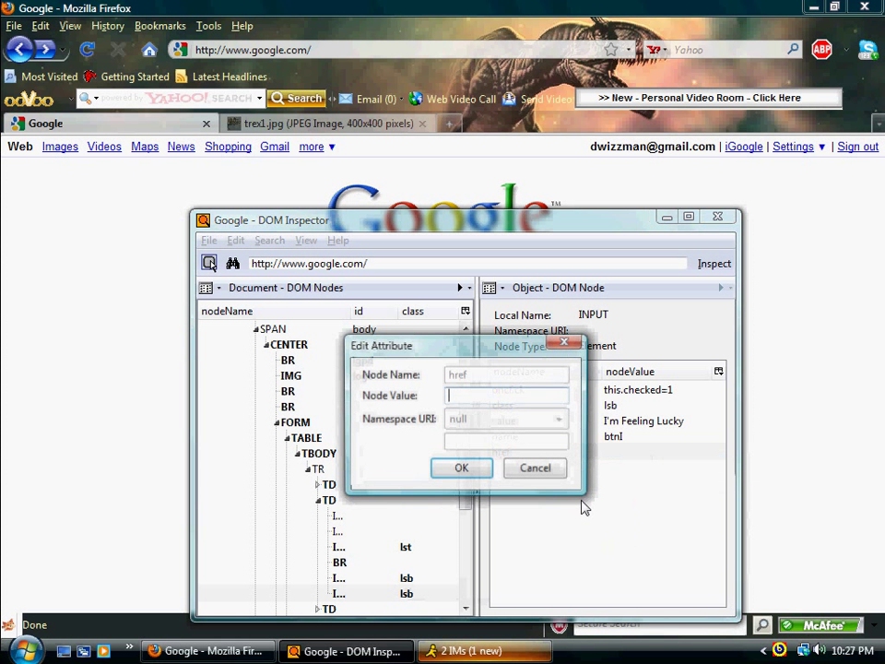
left_click(139, 474)
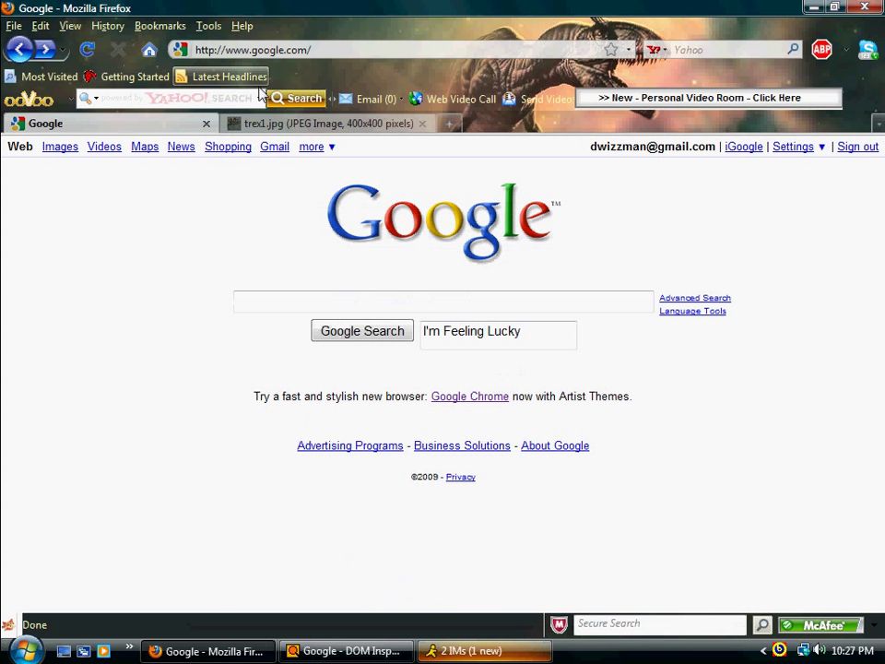
left_click(291, 123)
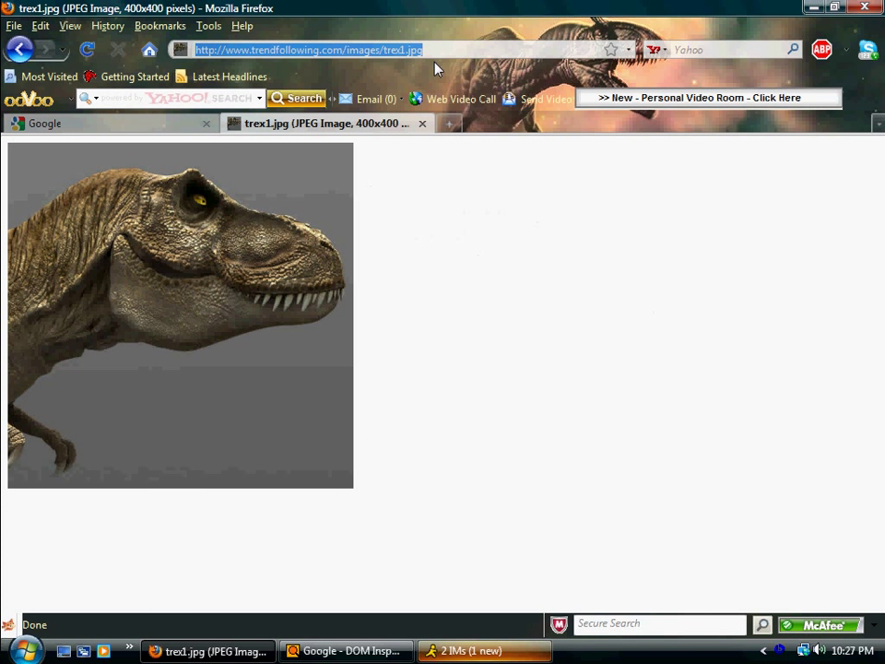
left_click(343, 651)
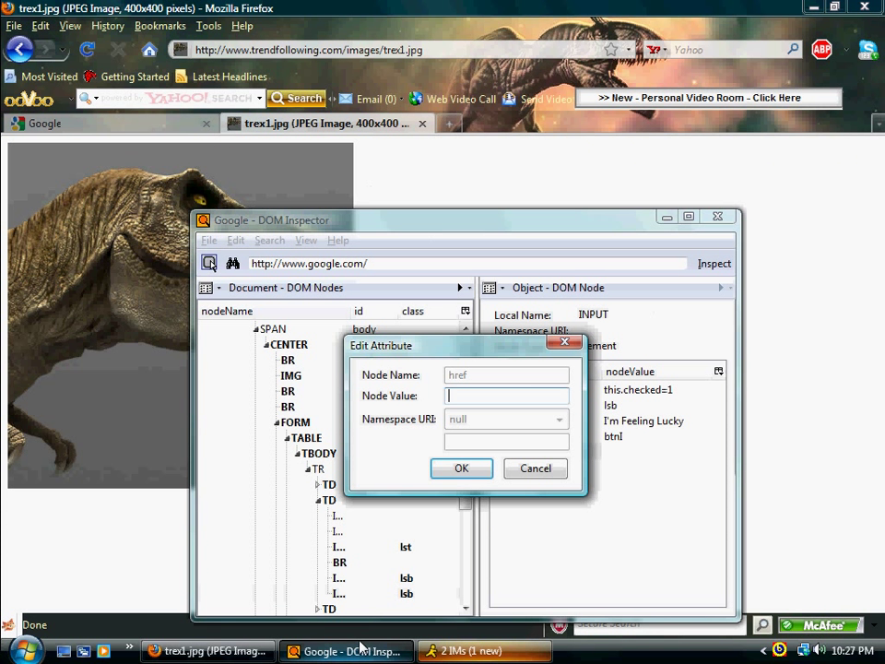
left_click(466, 469)
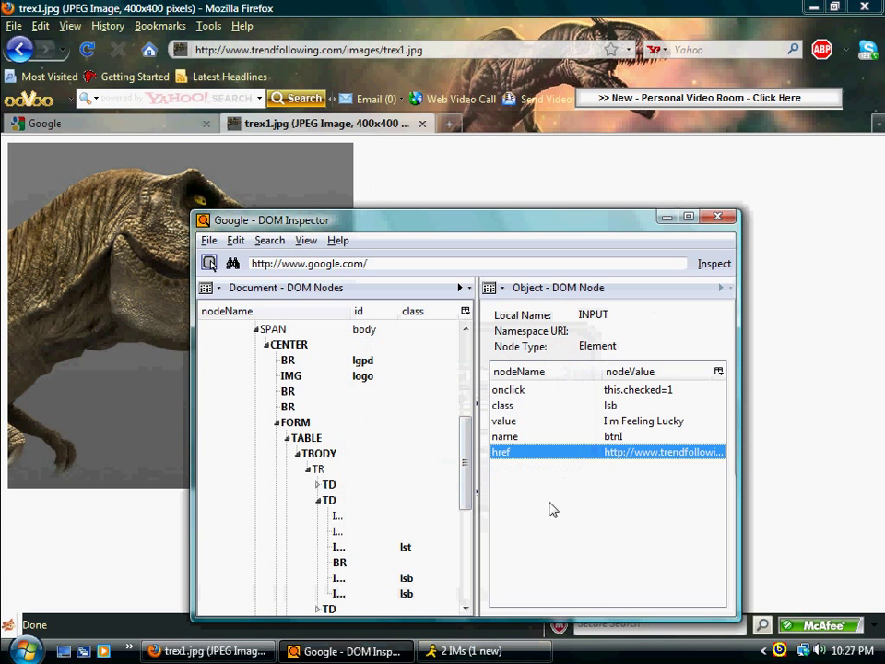
Switch to the Google homepage tab and check the altered I'm Feeling Lucky button.
left_click(114, 553)
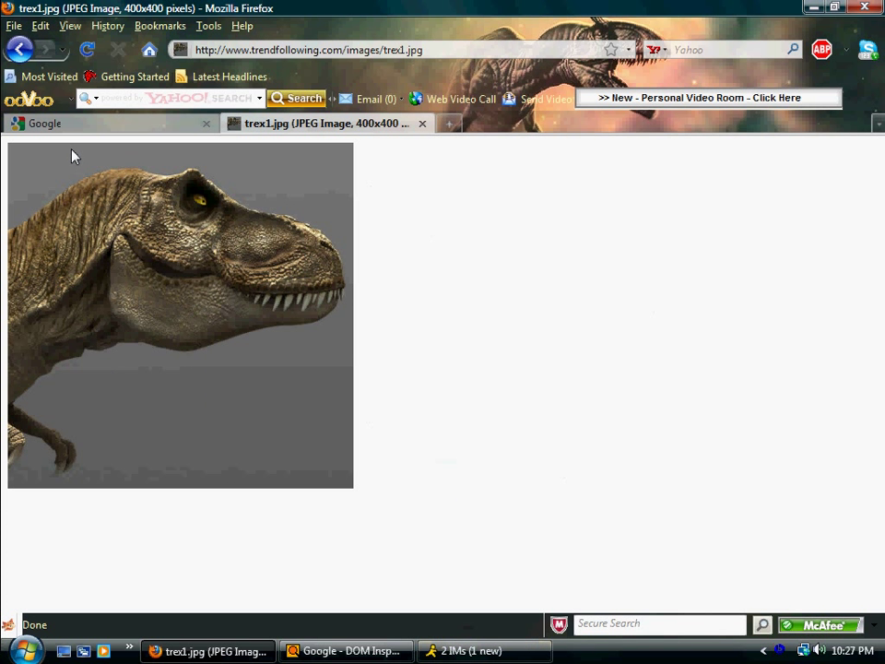
left_click(83, 123)
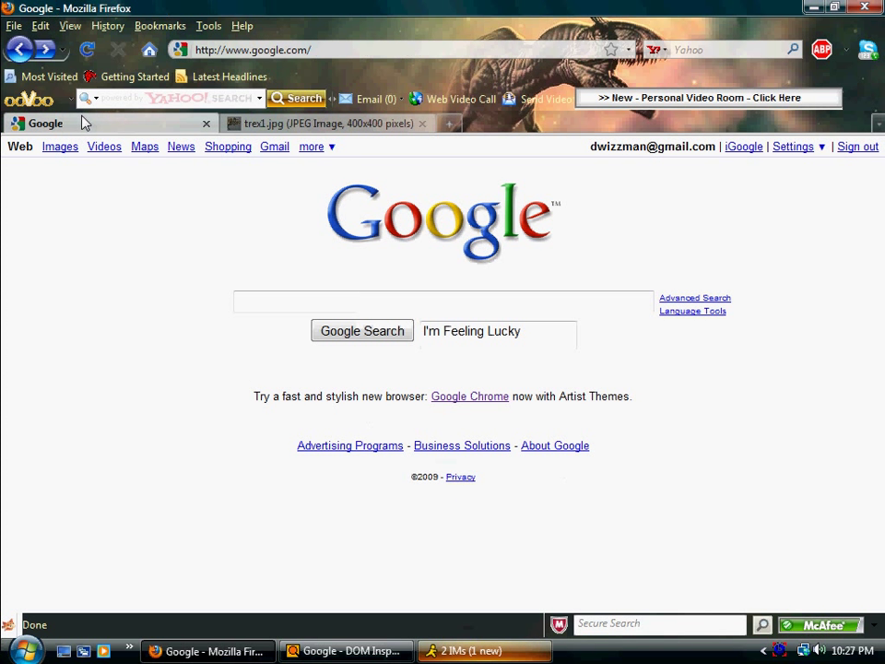
left_click_drag(530, 332, 489, 333)
left_click(508, 340)
Review the button's class and onclick attributes in DOM Inspector against the page.
left_click(337, 651)
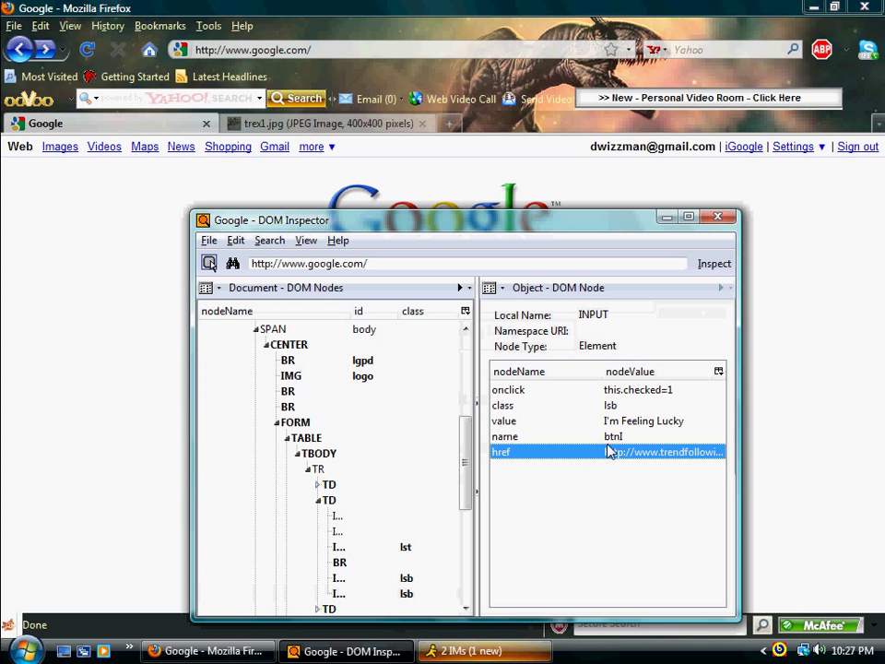
left_click(561, 405)
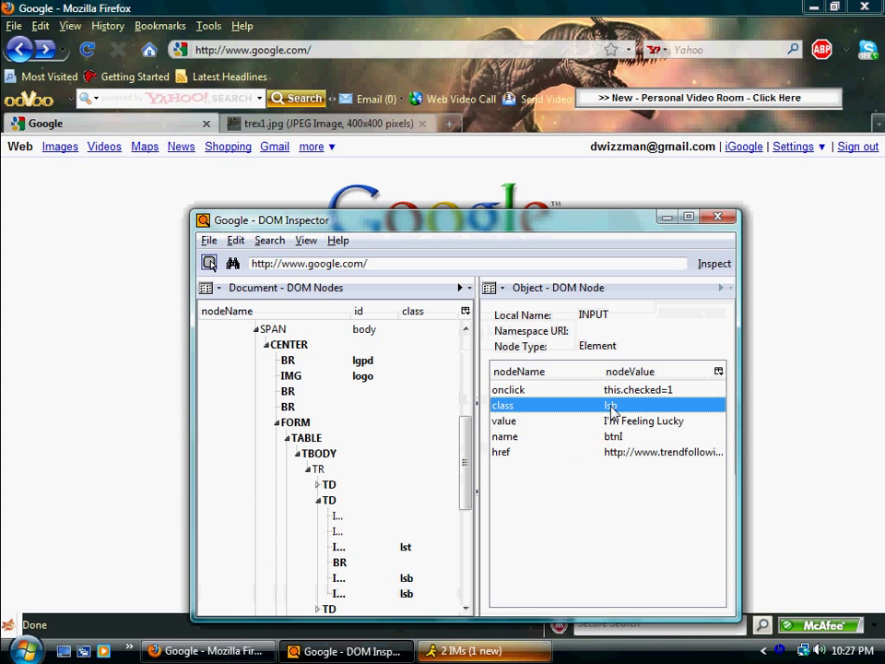
left_click(650, 392)
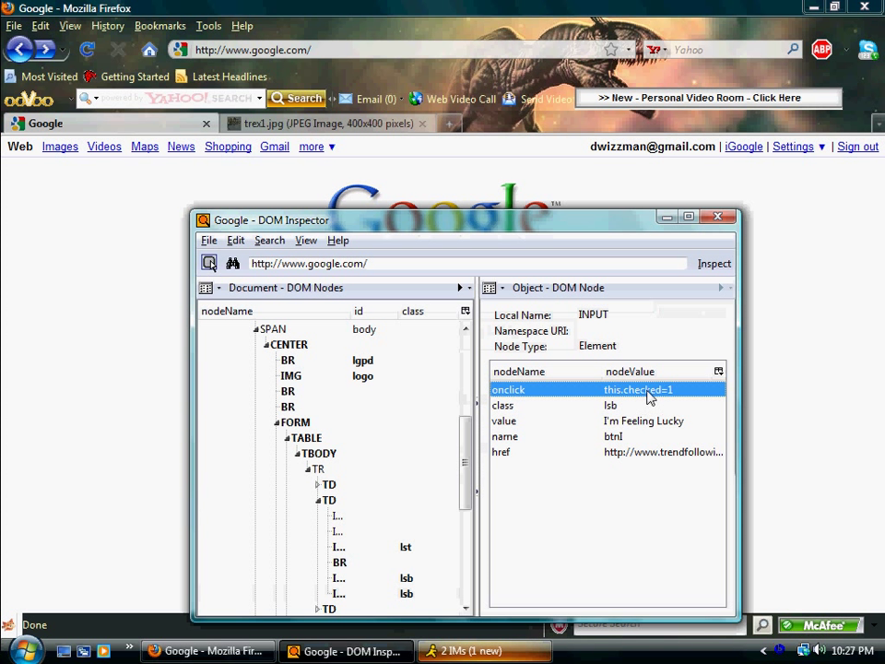
left_click(89, 407)
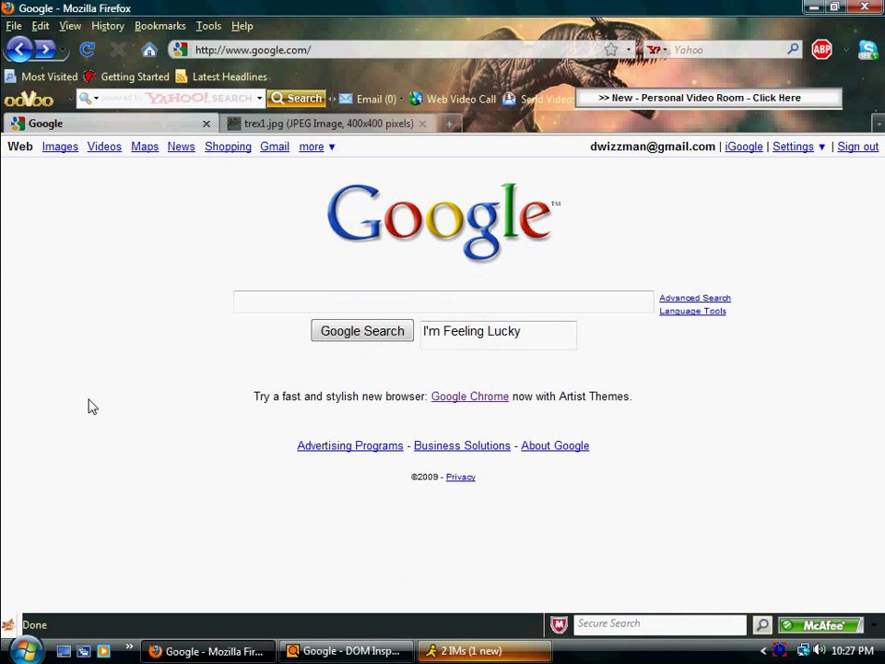
left_click(401, 651)
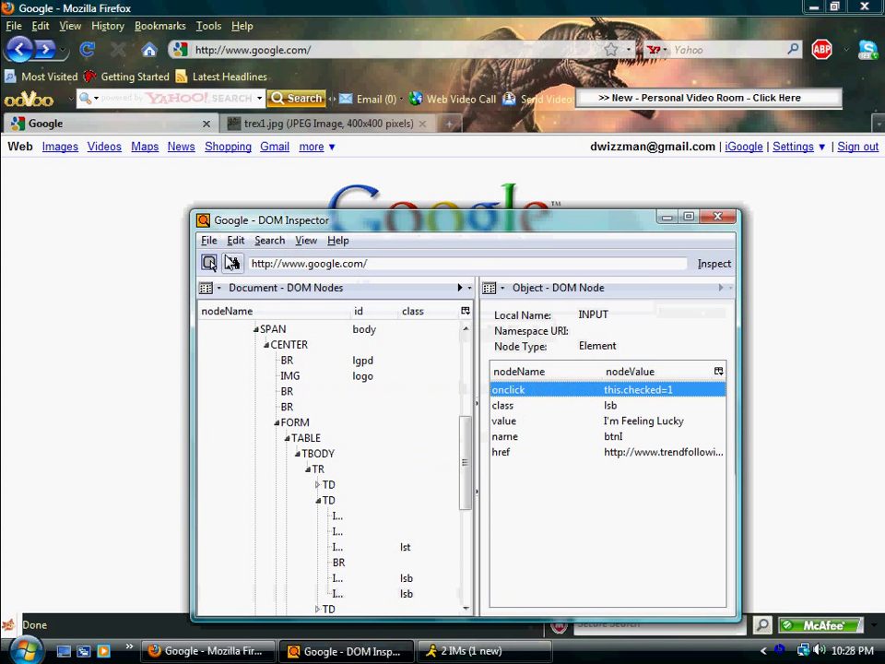
Close DOM Inspector and the finished AIM chat conversation.
left_click(717, 217)
left_click(309, 651)
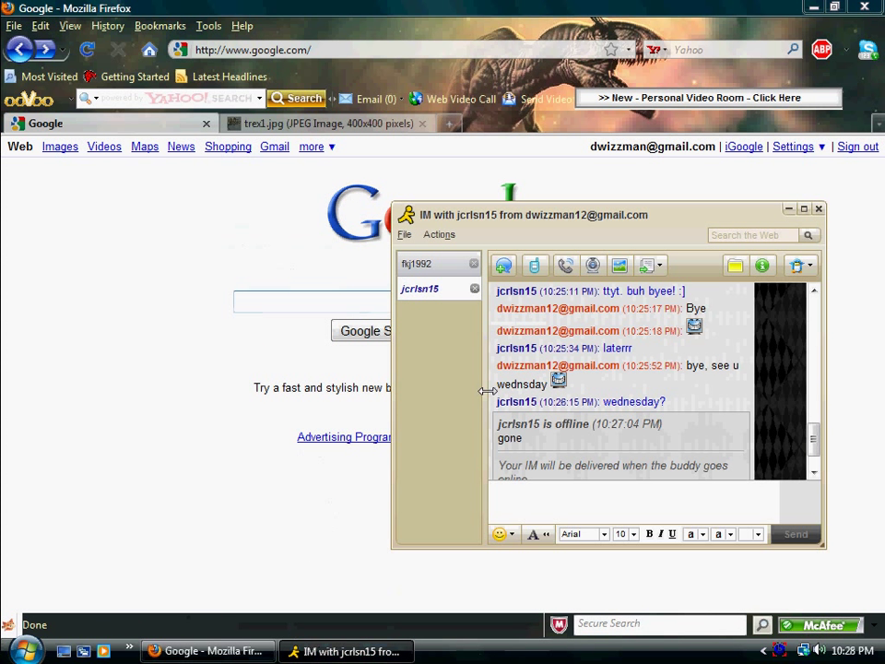
left_click(475, 290)
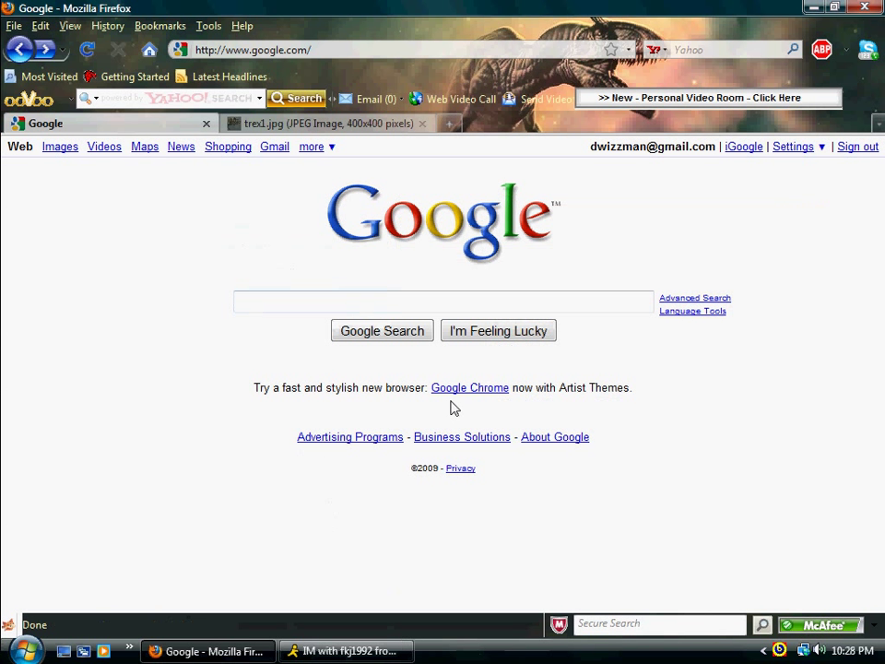